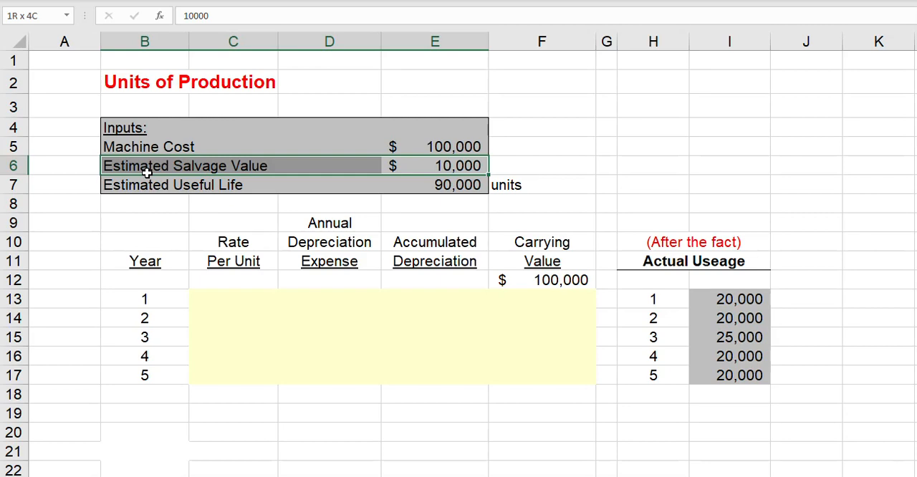
Examine the machine cost, estimated salvage value and useful life inputs needed for the rate per unit.
left_click_drag(146, 172, 147, 172)
left_click(243, 300)
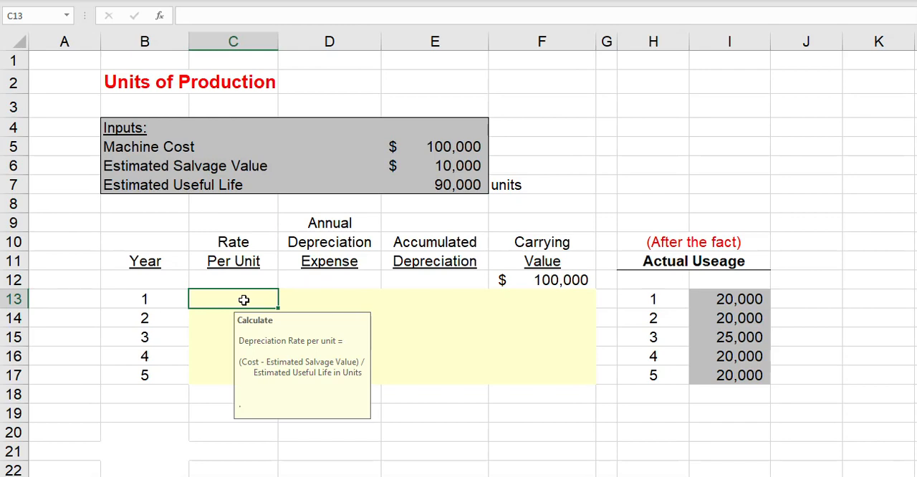
left_click_drag(462, 143, 424, 165)
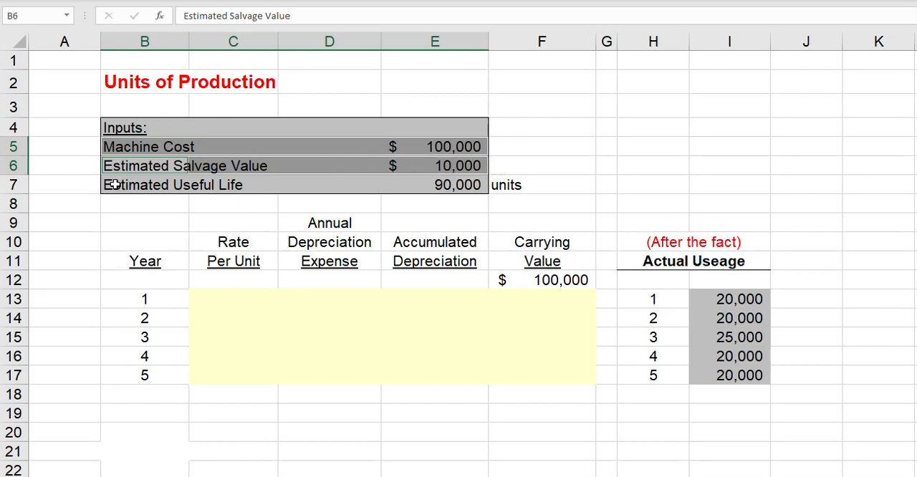
left_click(462, 184)
left_click_drag(462, 185, 535, 185)
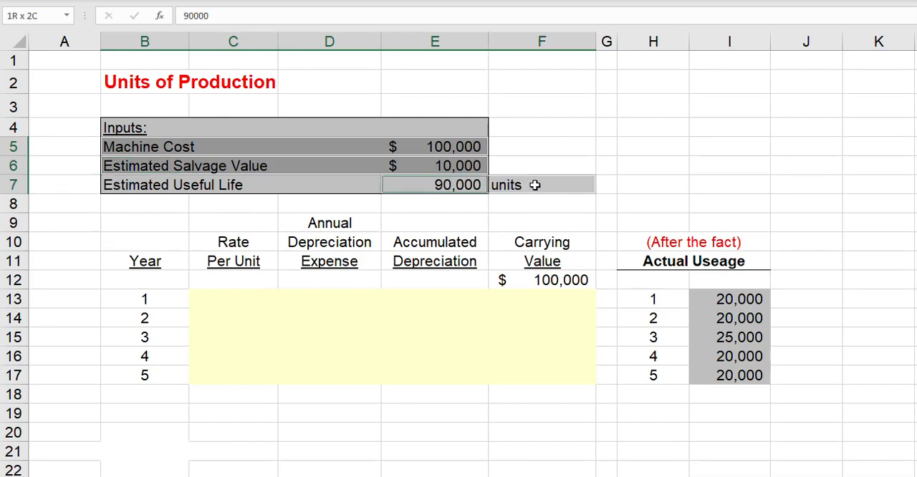
Calculate the year 1 rate per unit in C13 as cost less salvage value divided by useful life, =(E5-E6)/E7.
left_click(239, 297)
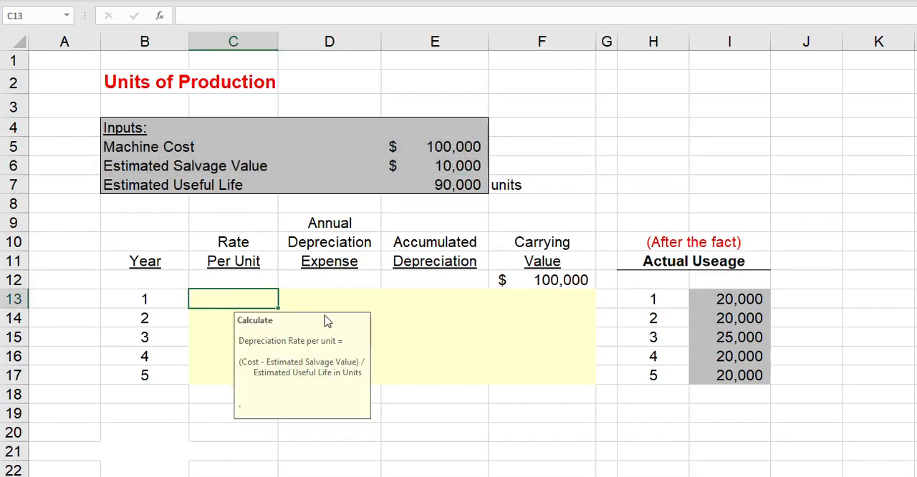
type("=(")
left_click(431, 139)
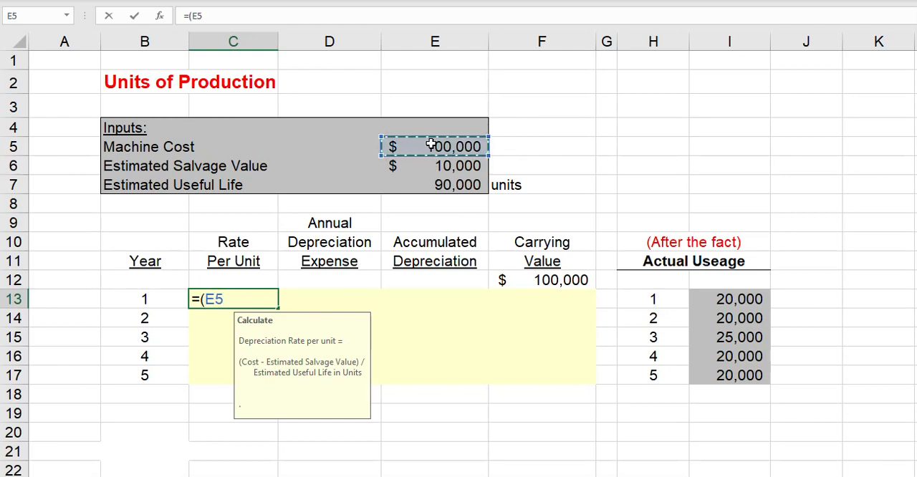
type("-")
left_click(433, 166)
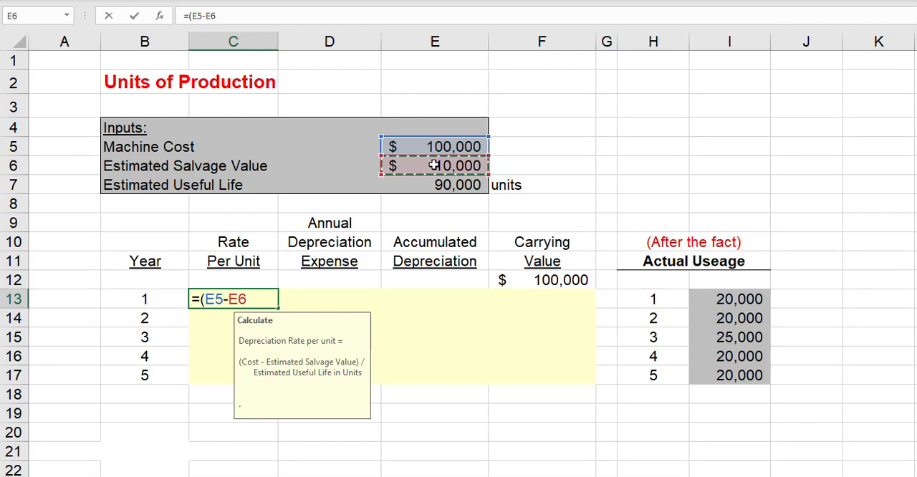
type(")/")
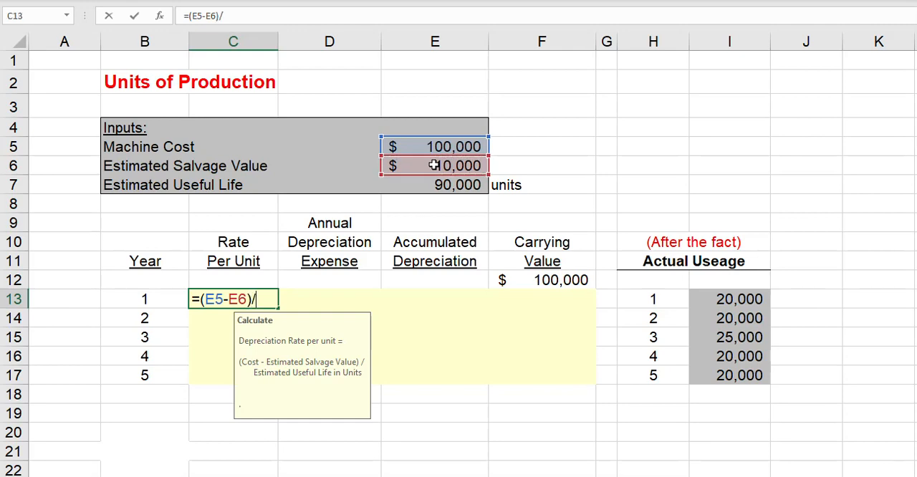
left_click(447, 186)
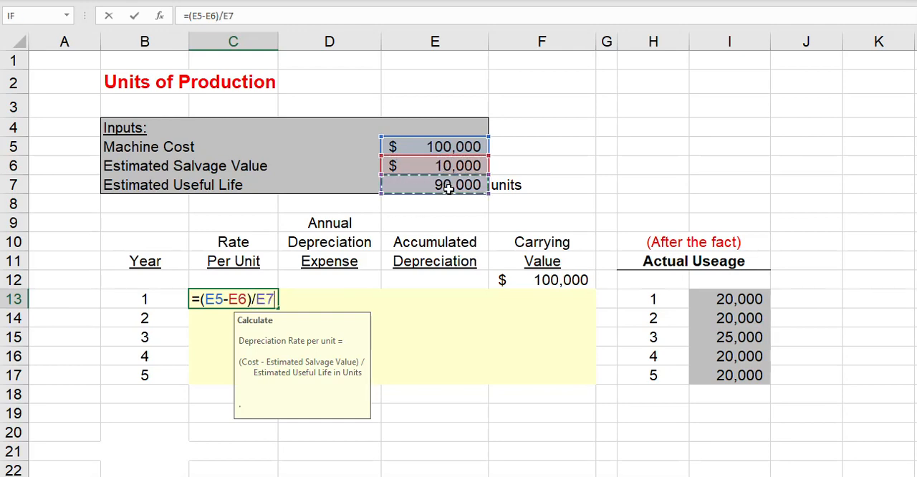
key("Return")
left_click(258, 298)
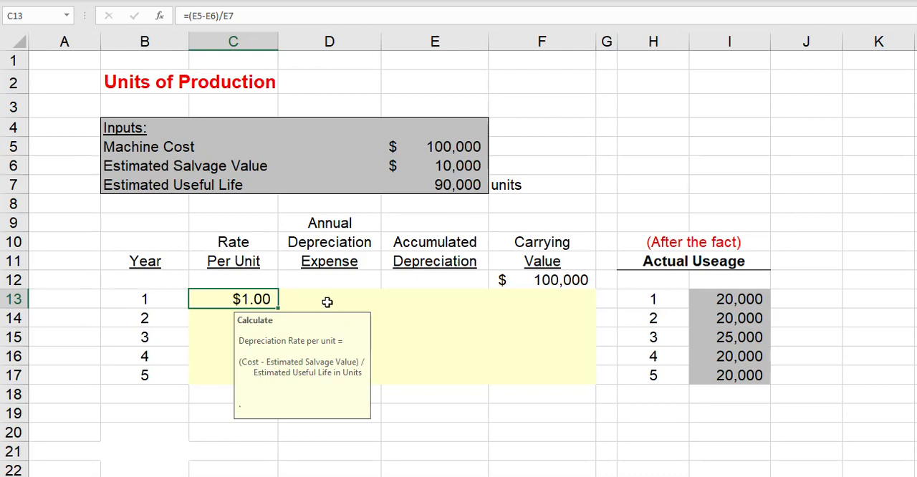
Link the year 2 rate per unit in C14 to C13 and fill the formula down through year 5.
left_click(220, 319)
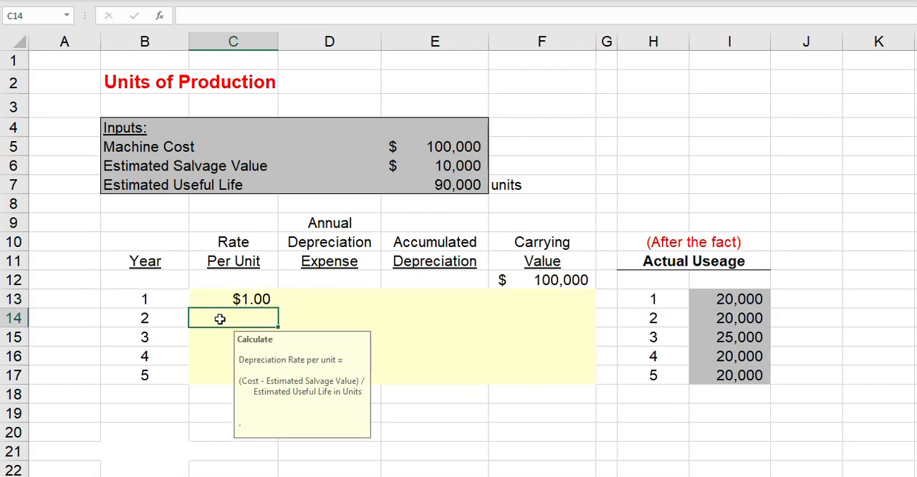
type("=")
left_click(220, 301)
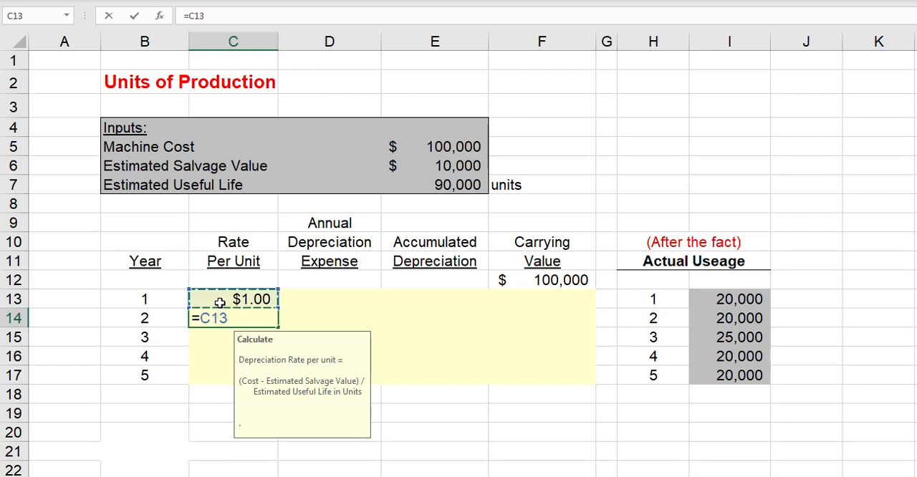
key("Return")
left_click(264, 318)
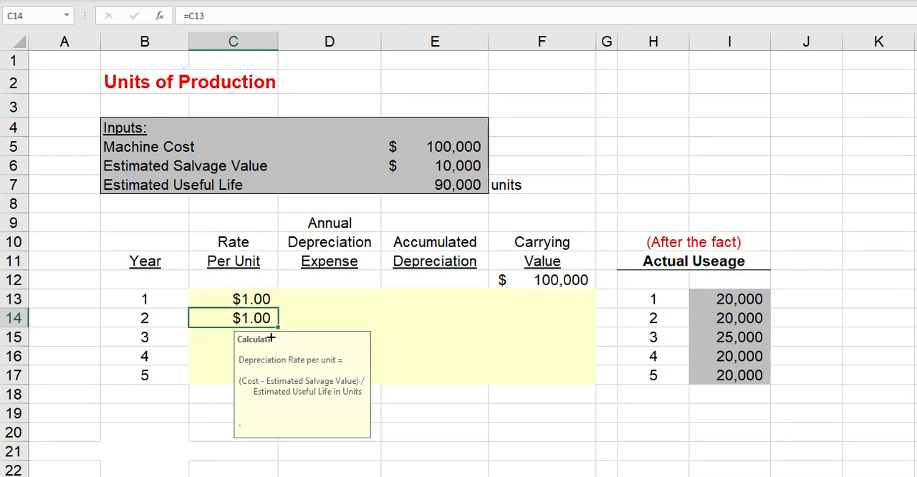
left_click_drag(275, 329, 255, 385)
Calculate the year 1 annual depreciation expense in D13 as actual usage times rate per unit, =I13*C13.
left_click(338, 298)
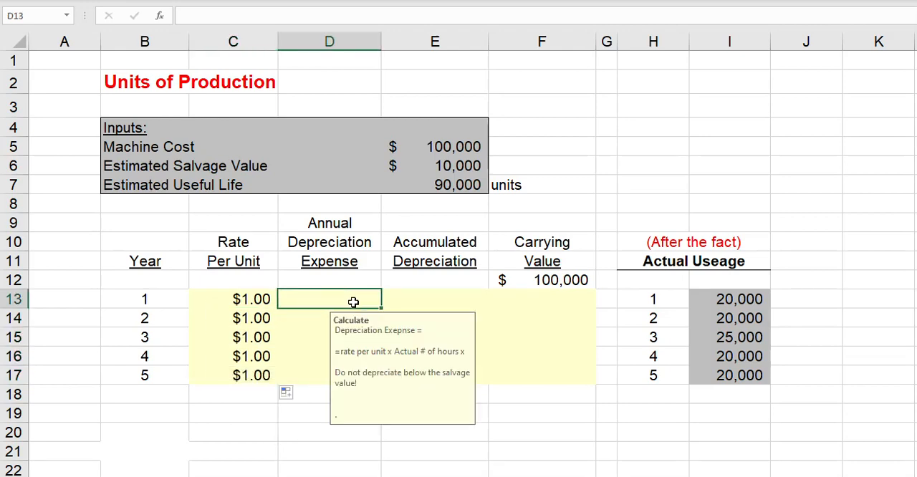
type("=")
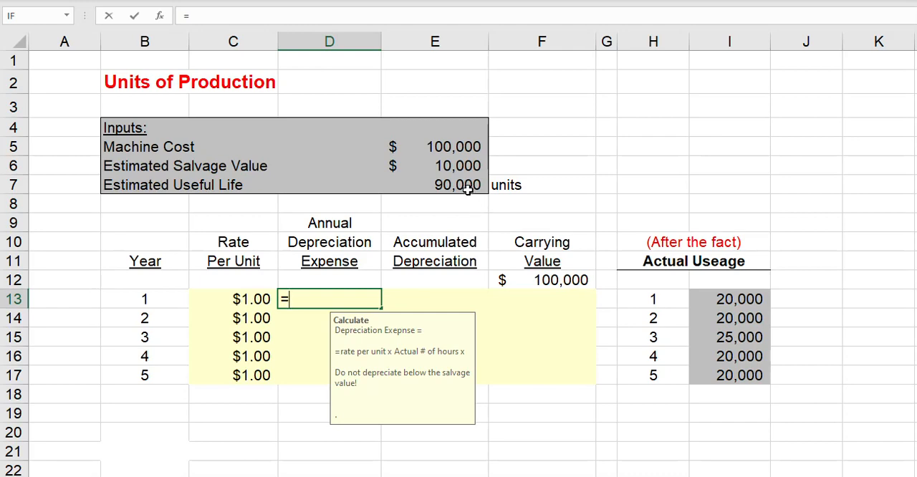
left_click(721, 303)
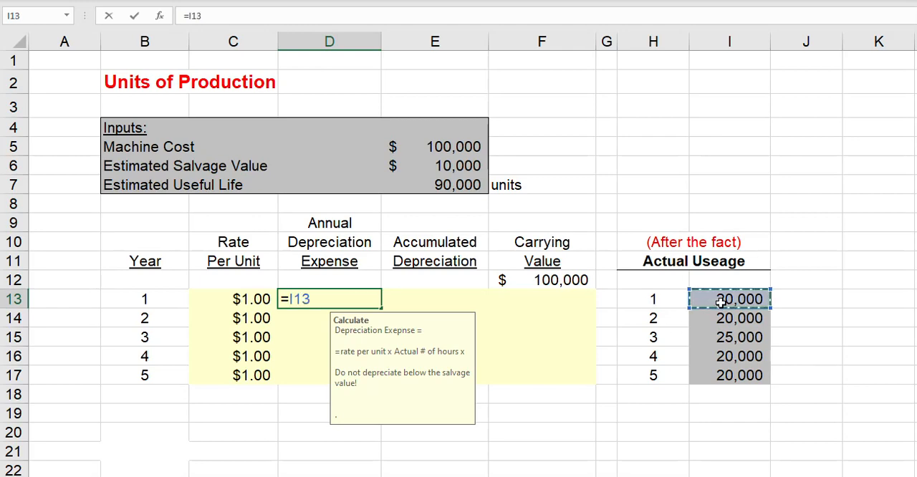
type("*")
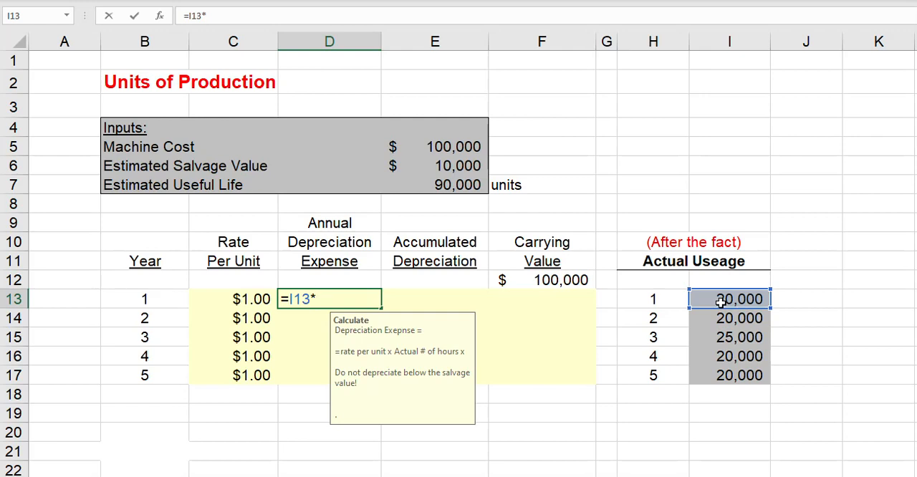
left_click(244, 300)
key("Return")
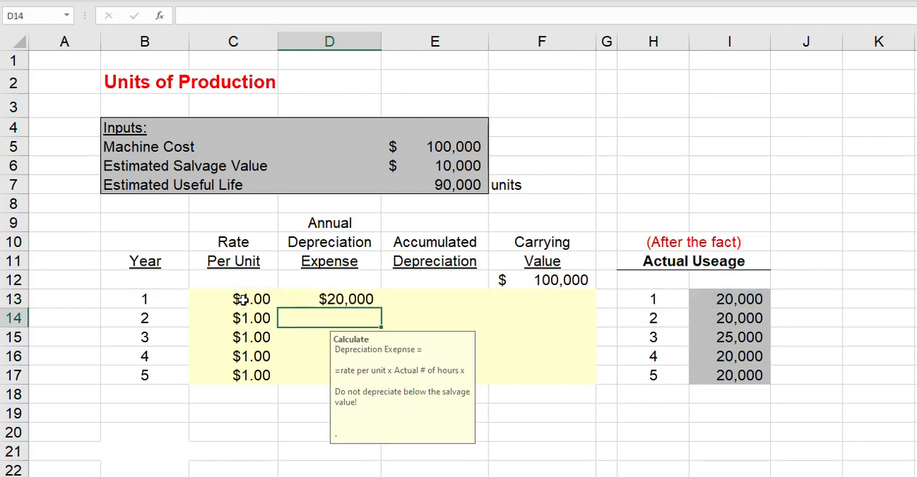
Calculate the year 1 accumulated depreciation in E13 as the prior balance plus the current expense, =E12+D13.
left_click(416, 298)
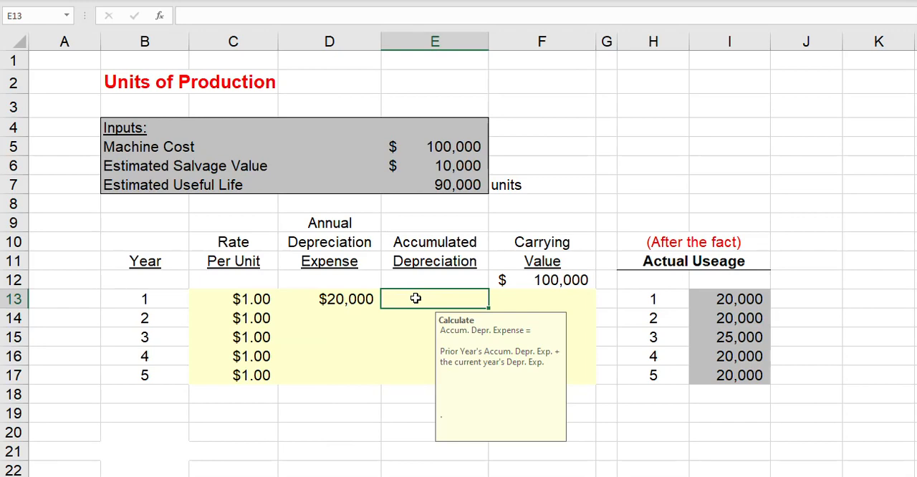
type("=")
left_click(414, 281)
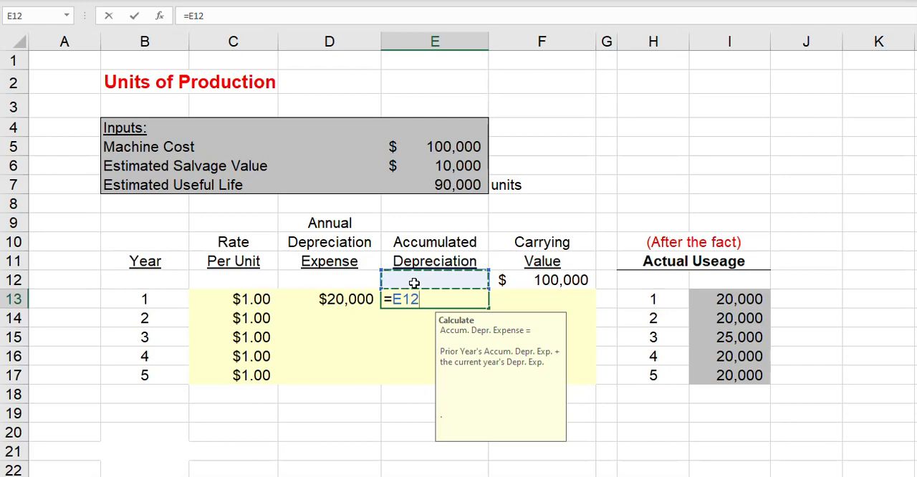
type("+")
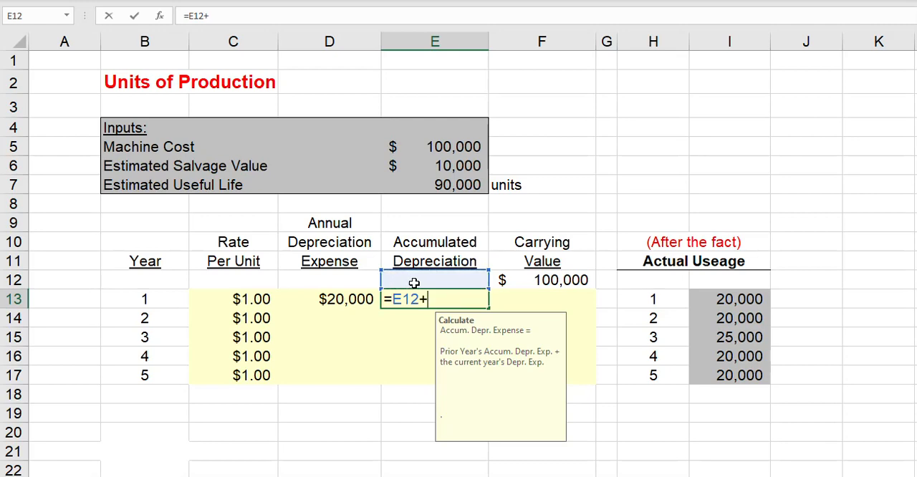
left_click(332, 308)
key("Return")
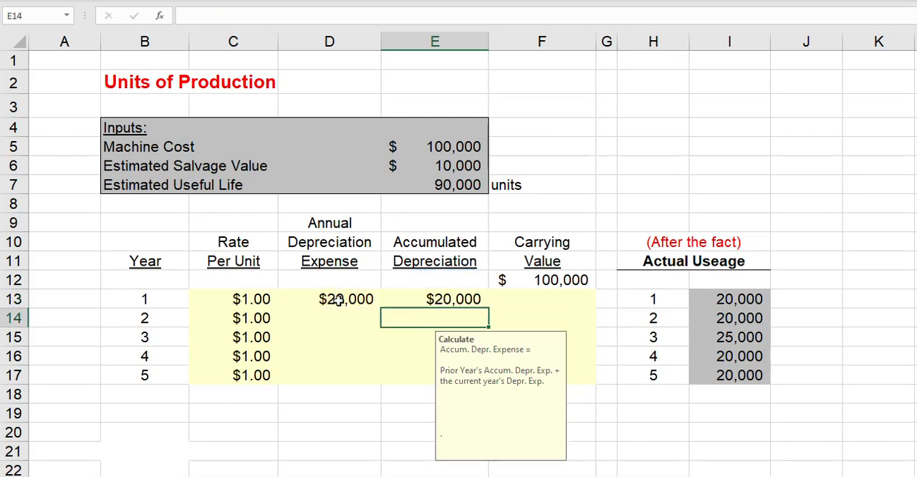
left_click(456, 300)
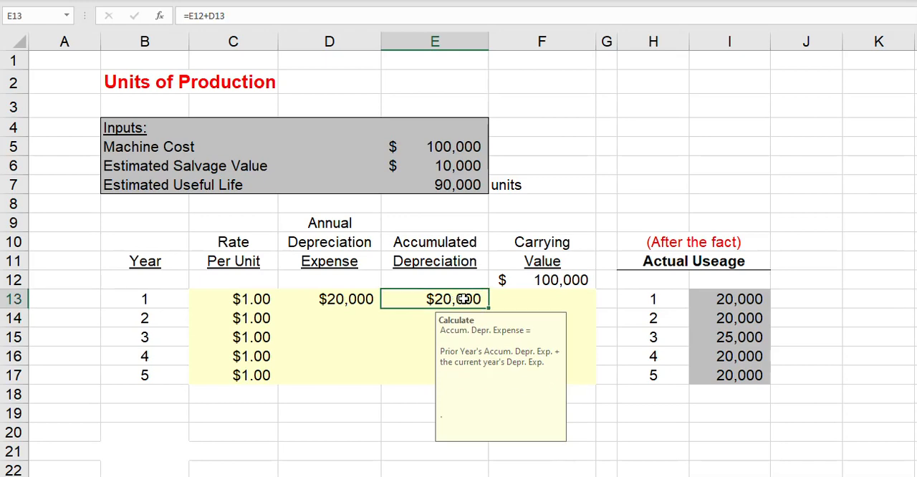
Enter the year 1 carrying value in F13 as the opening value less the annual expense, =F12-D13.
left_click(556, 300)
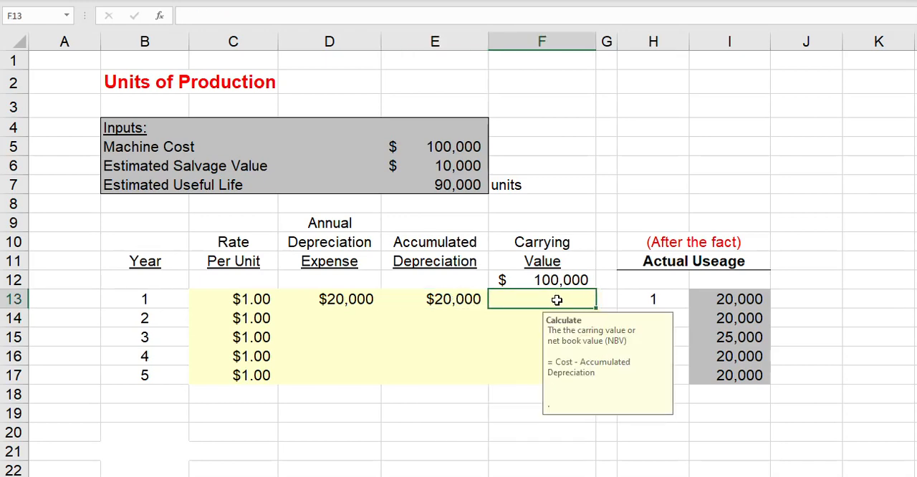
type("=")
left_click(557, 280)
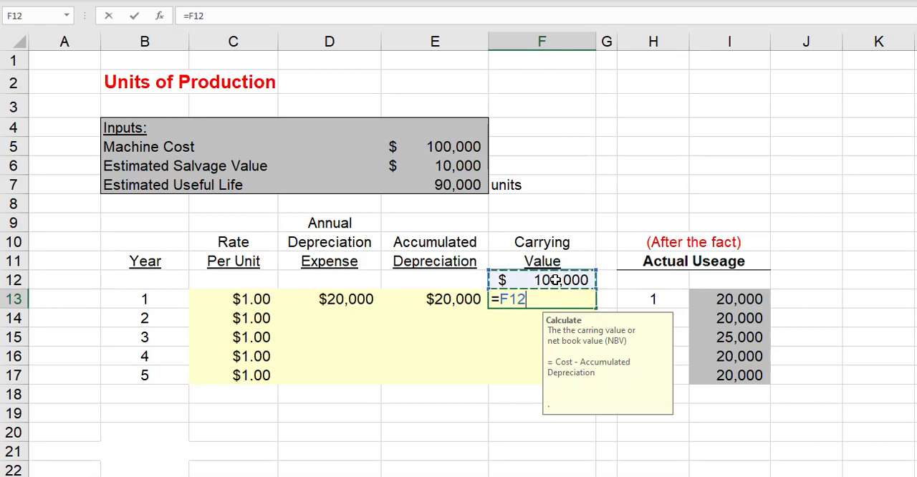
type("-")
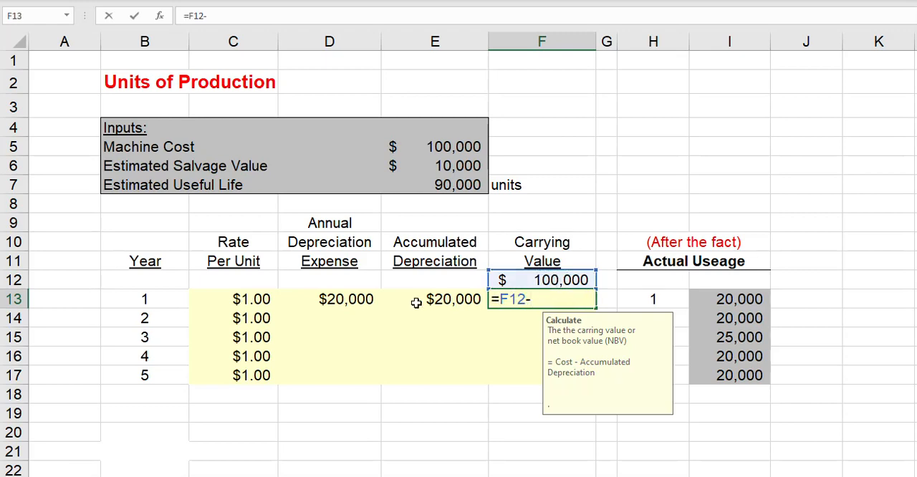
left_click(345, 301)
key("Return")
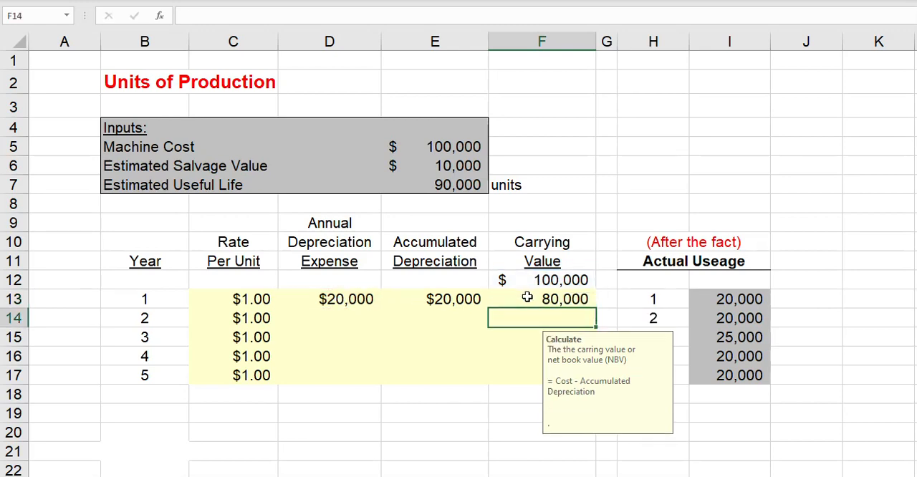
Replace the F13 carrying value formula with the absolute opening value less accumulated depreciation, =$F$12-E13.
left_click(558, 305)
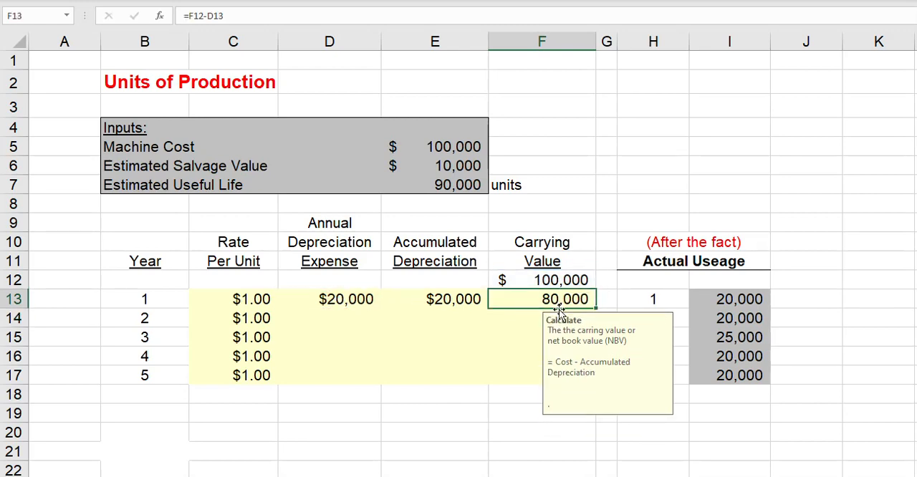
type("=")
left_click(555, 280)
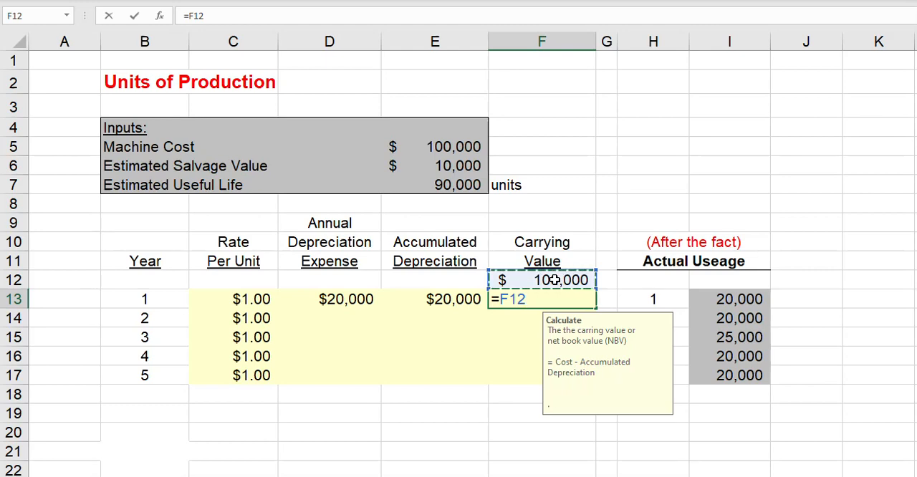
key("F4")
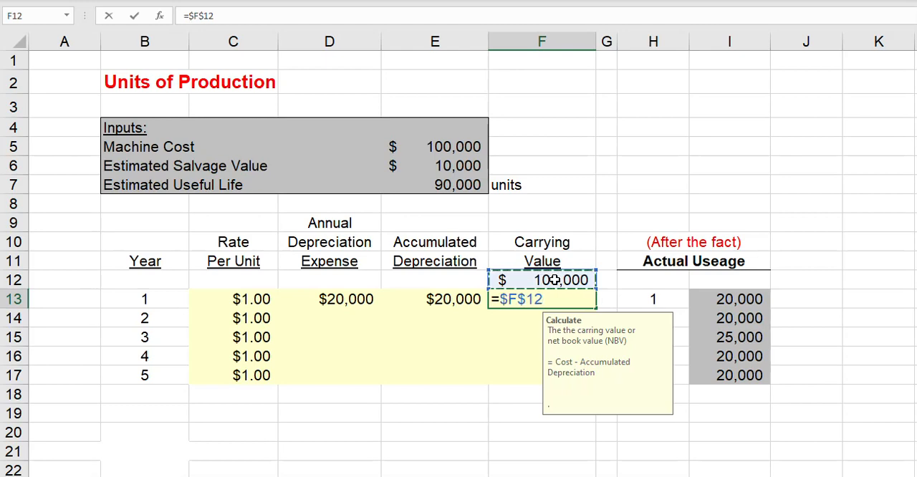
type("-")
left_click(430, 300)
key("Return")
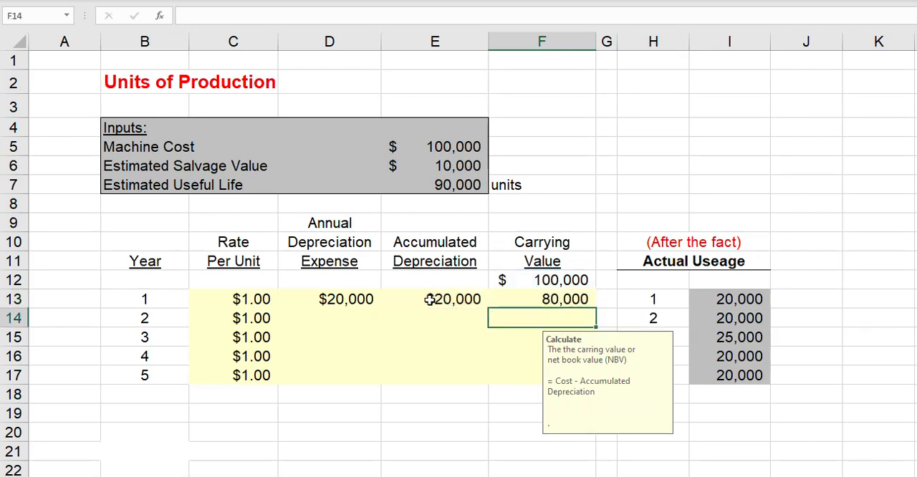
left_click(329, 314)
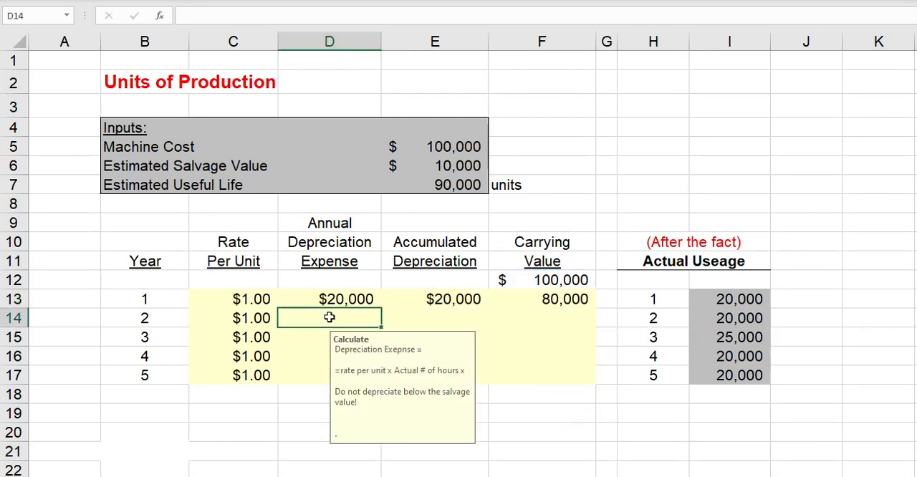
type("=")
left_click(759, 312)
key("shift+Return")
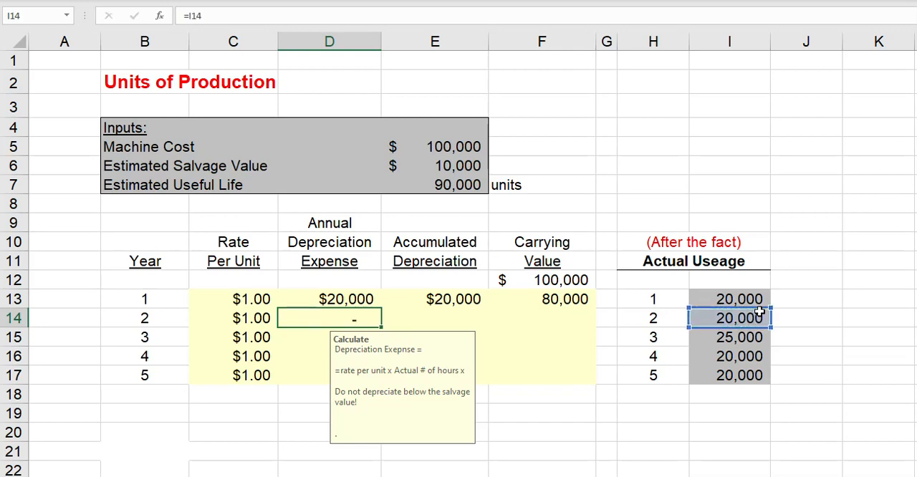
type("*")
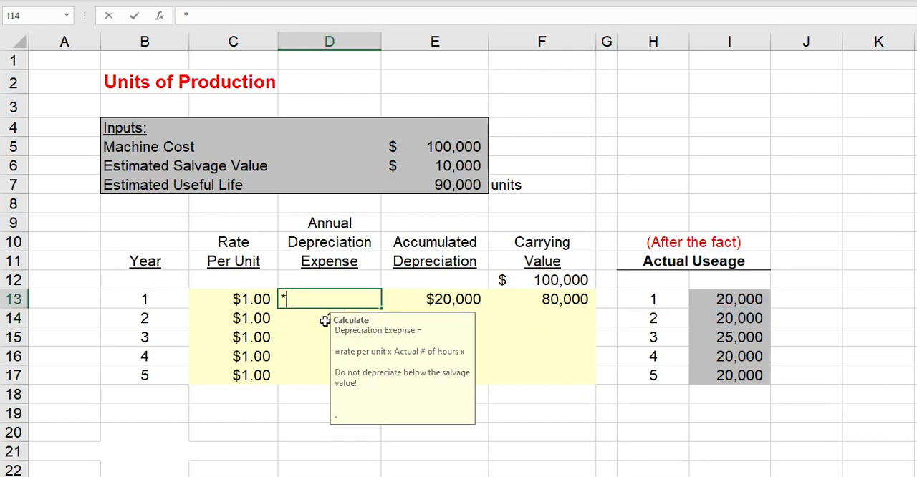
key("Escape")
Calculate the year 2 annual depreciation expense in D14 as actual usage times rate per unit, =I14*C14.
left_click(322, 318)
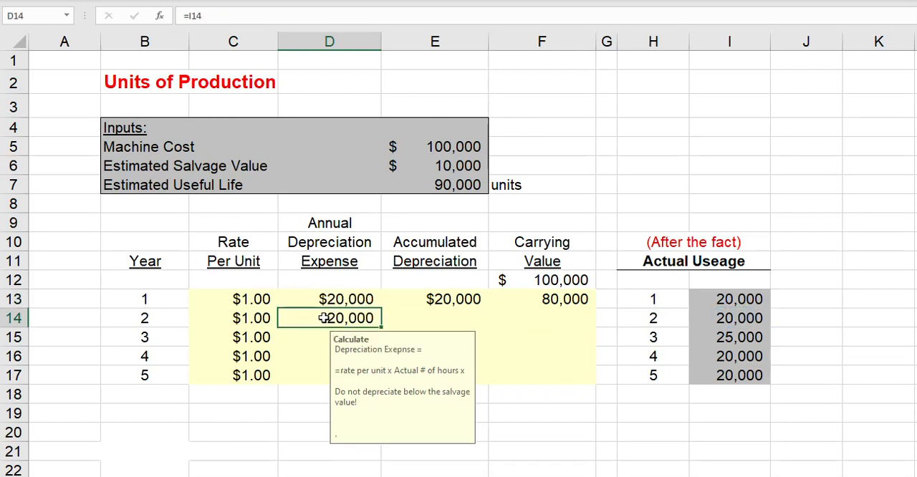
type("=")
left_click(741, 319)
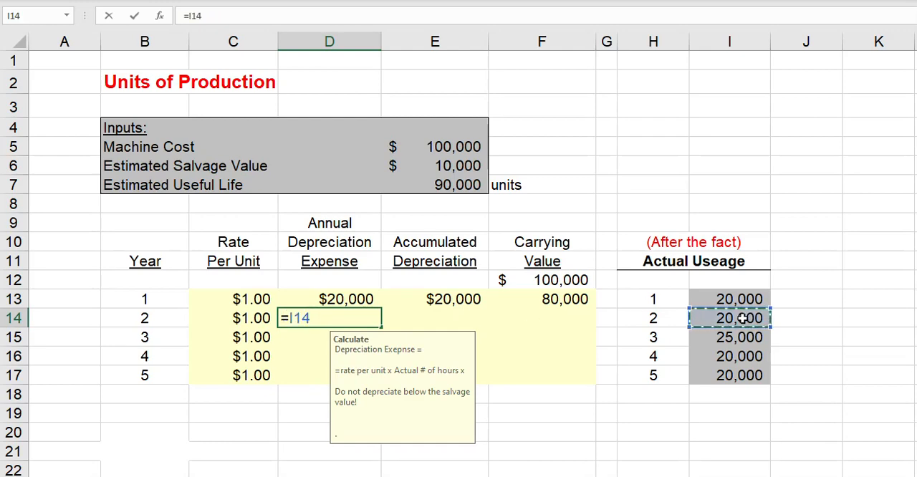
type("*")
left_click(259, 319)
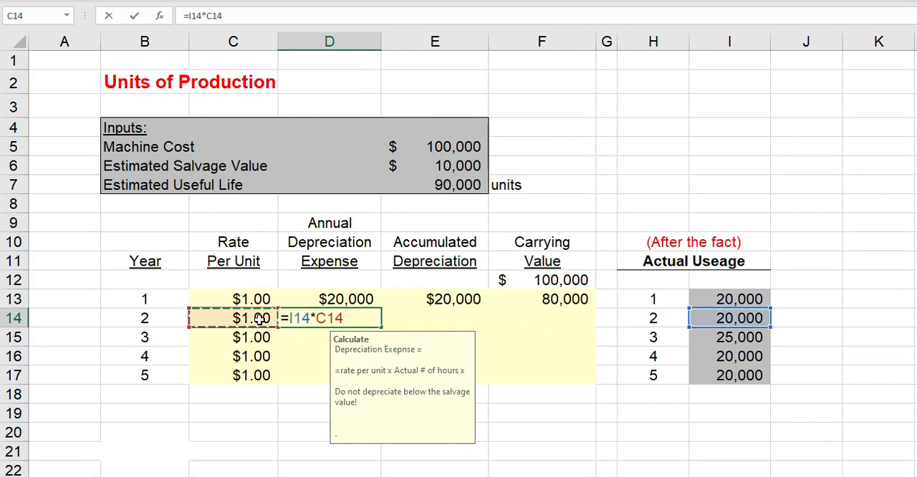
key("Return")
Calculate the year 2 accumulated depreciation in E14 as the prior balance plus the current expense, =E13+D14.
left_click(450, 318)
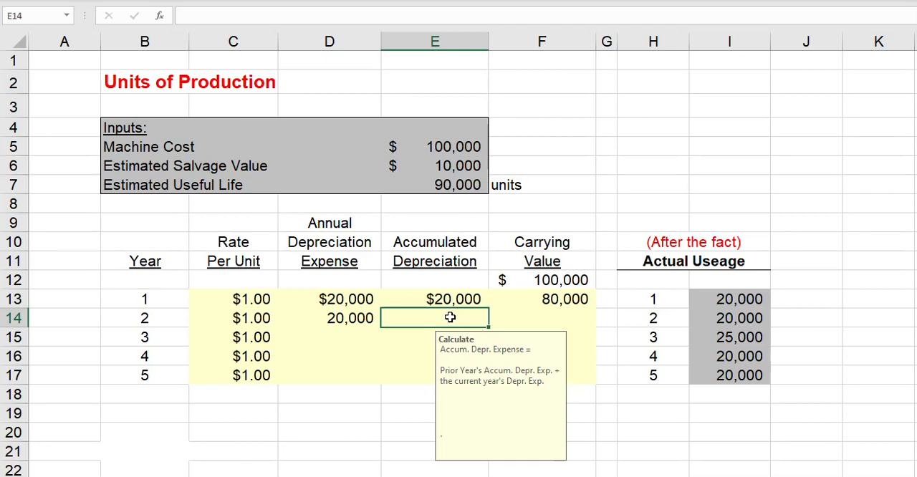
type("=")
left_click(446, 299)
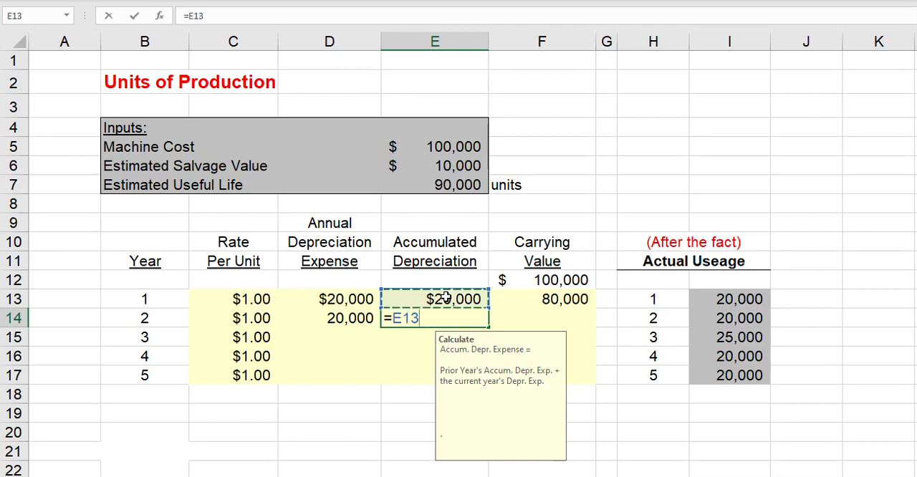
type("+")
left_click(344, 318)
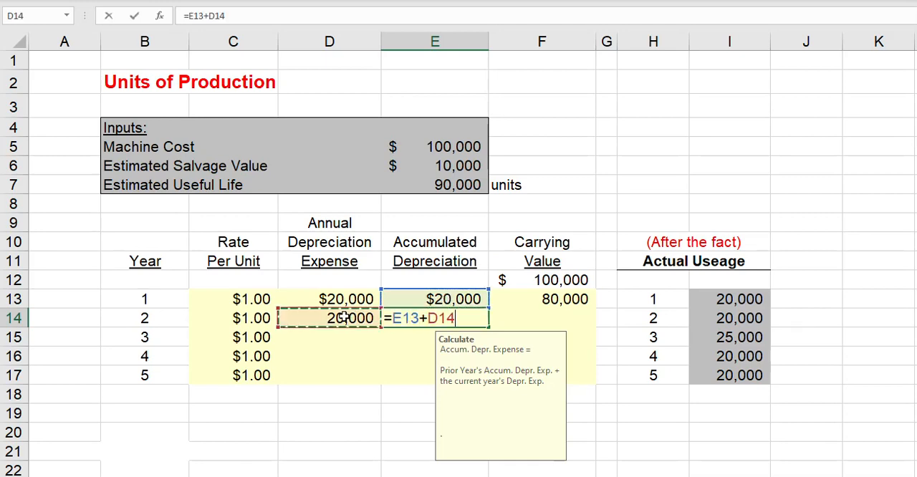
key("Return")
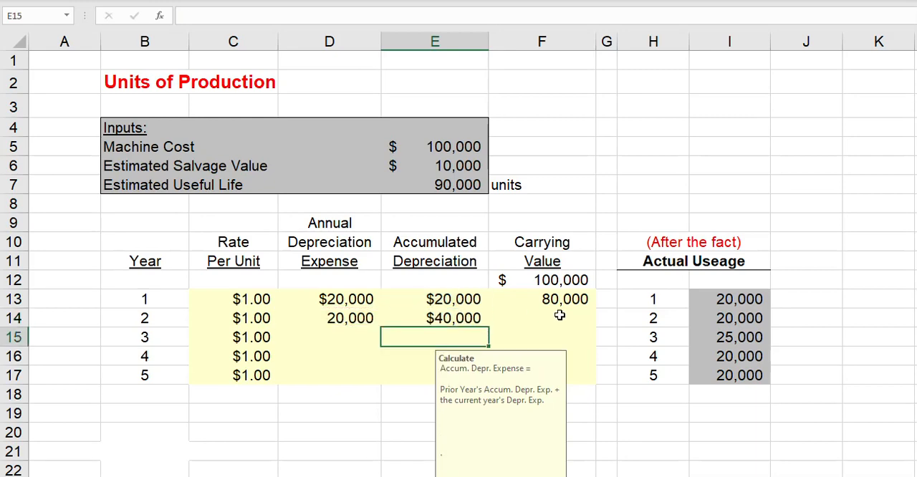
Calculate the year 2 carrying value in F14 as the prior carrying value less the annual expense, =F13-D14.
left_click(560, 316)
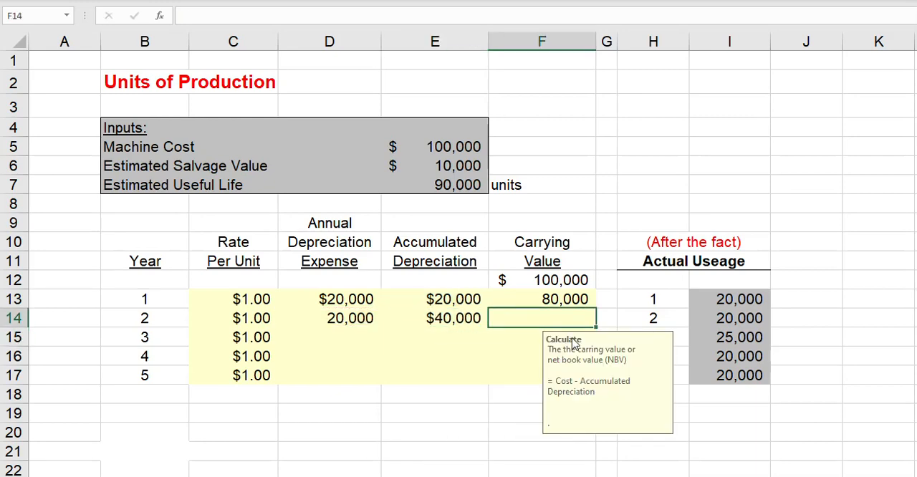
type("=")
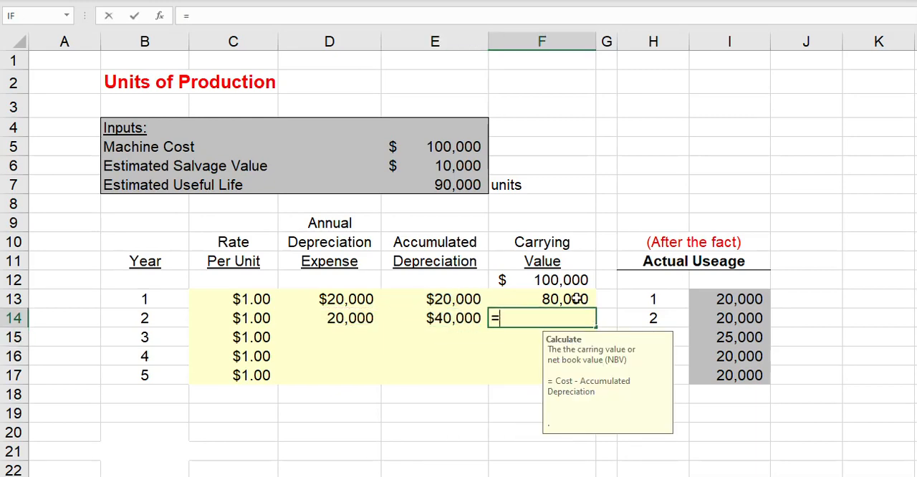
left_click(573, 300)
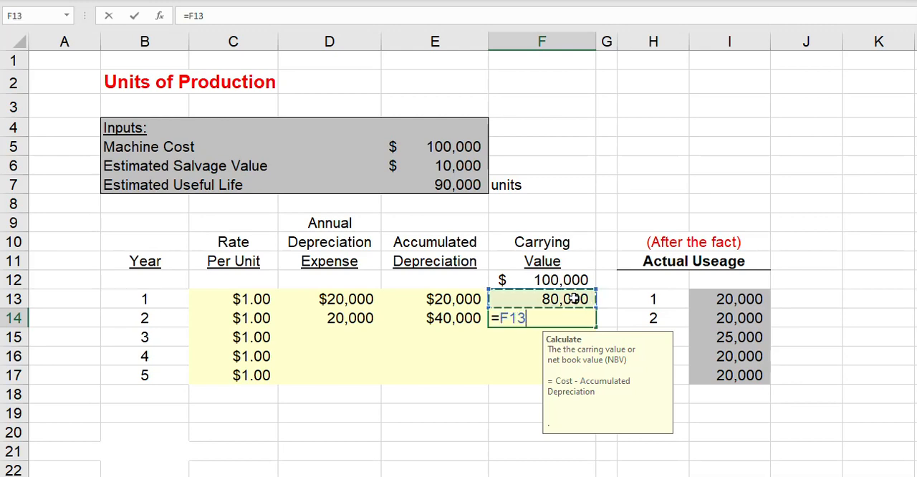
type("-")
left_click(354, 319)
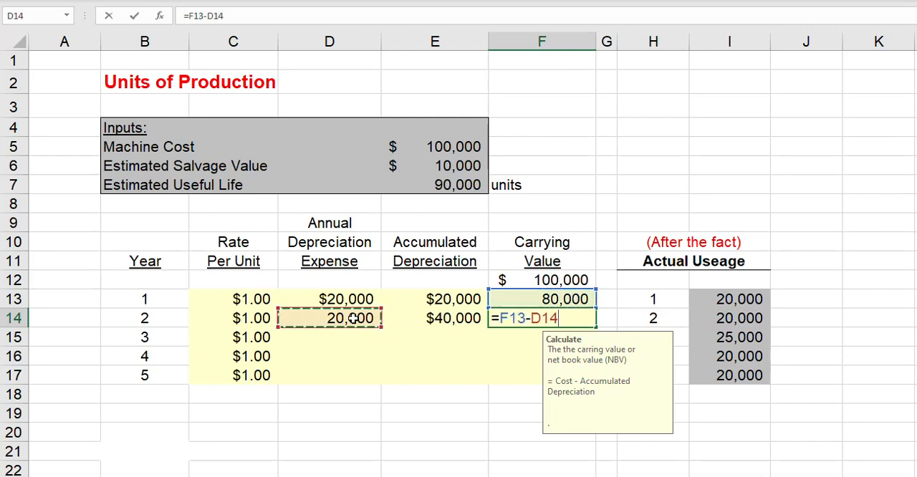
key("Return")
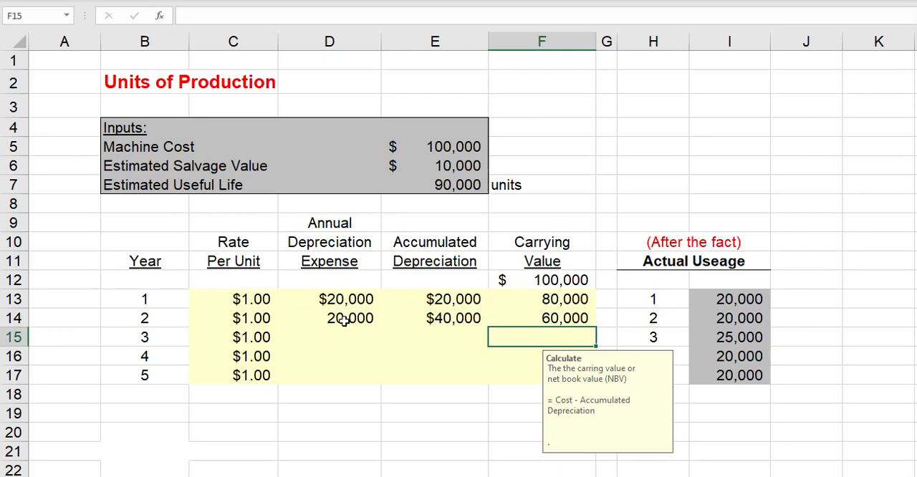
Fill the year 2 formulas in D14:F14 down through year 5 in row 17.
left_click(345, 320)
left_click_drag(345, 320, 575, 389)
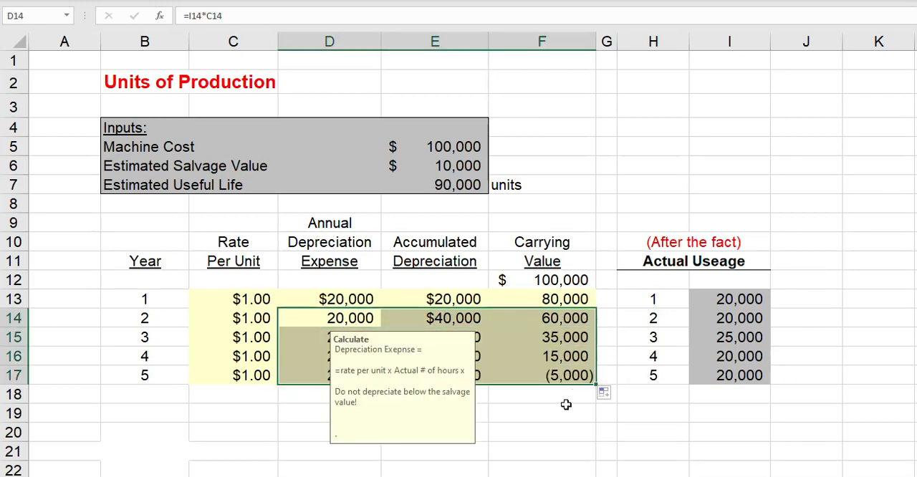
left_click(564, 408)
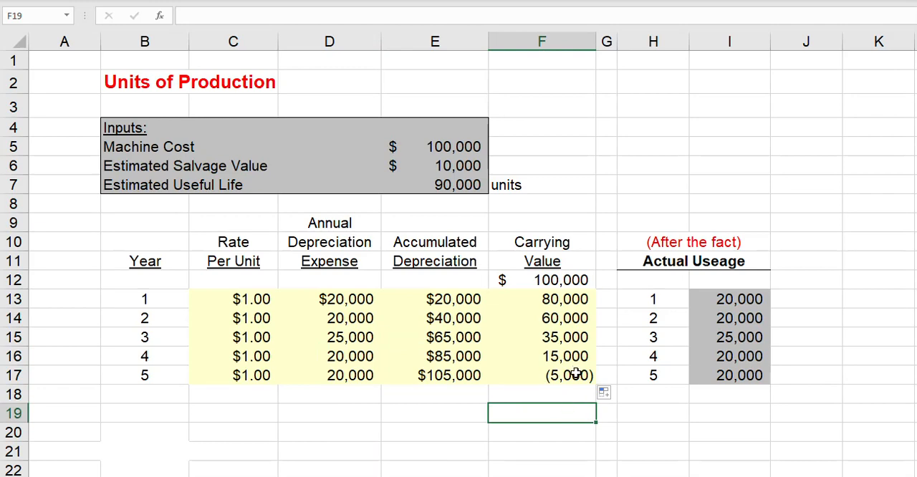
Examine the year 5 row and its carrying value in F17 against the salvage value limit.
left_click(577, 374)
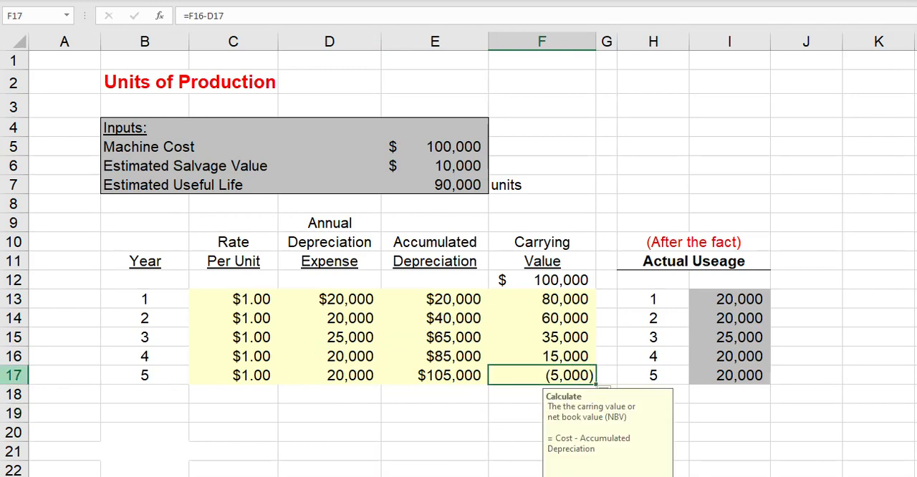
left_click(14, 376)
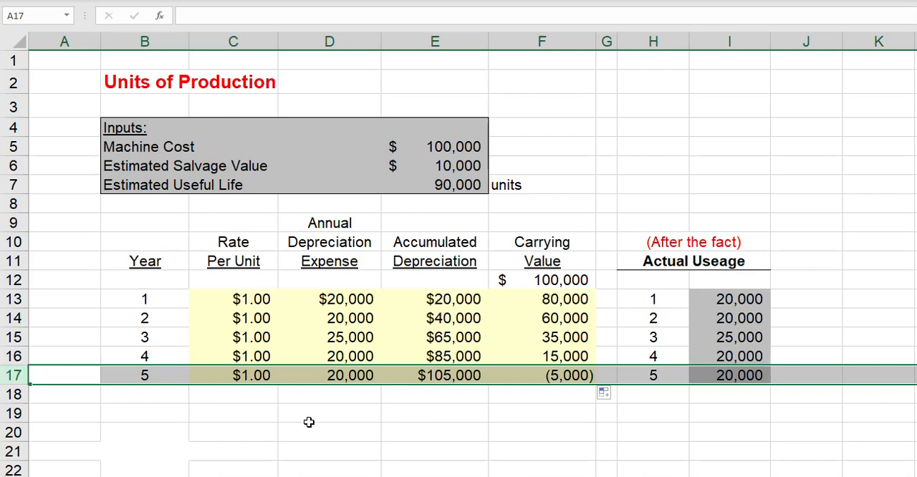
left_click(555, 375)
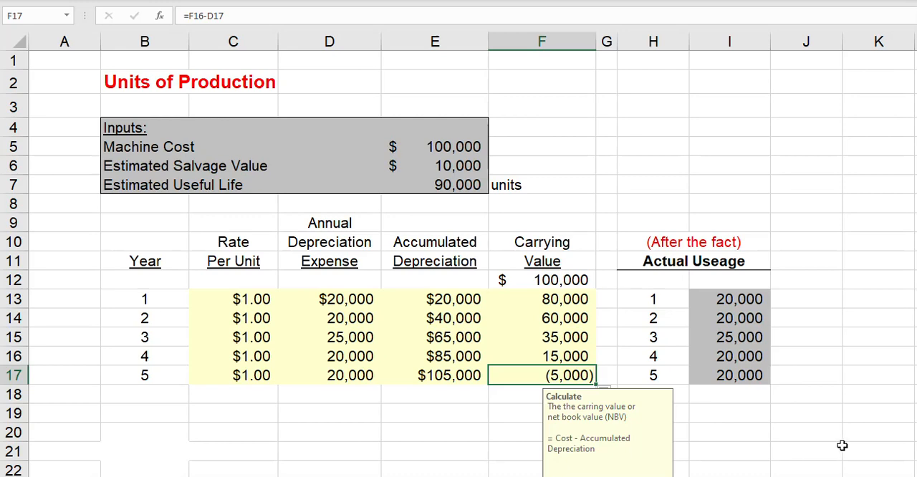
Calculate the year 1 remaining depreciable amount in J13 as the opening carrying value less salvage value, =F12-E6.
left_click(823, 299)
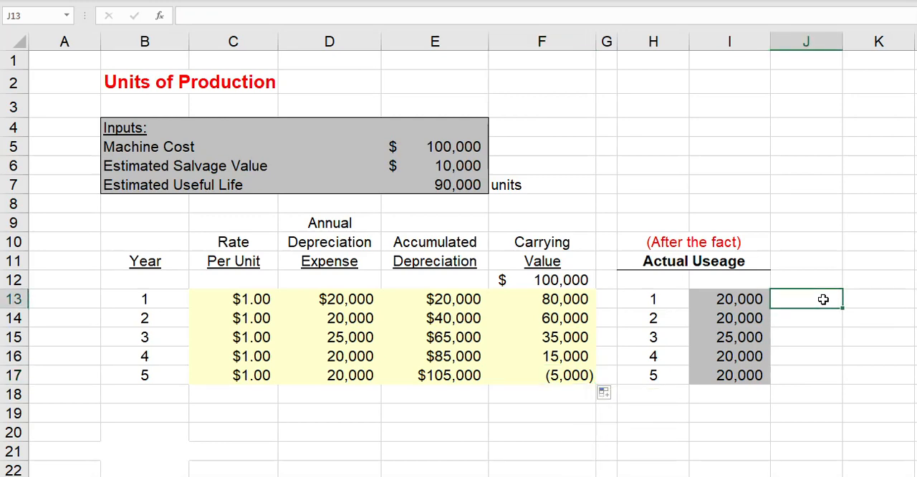
type("=")
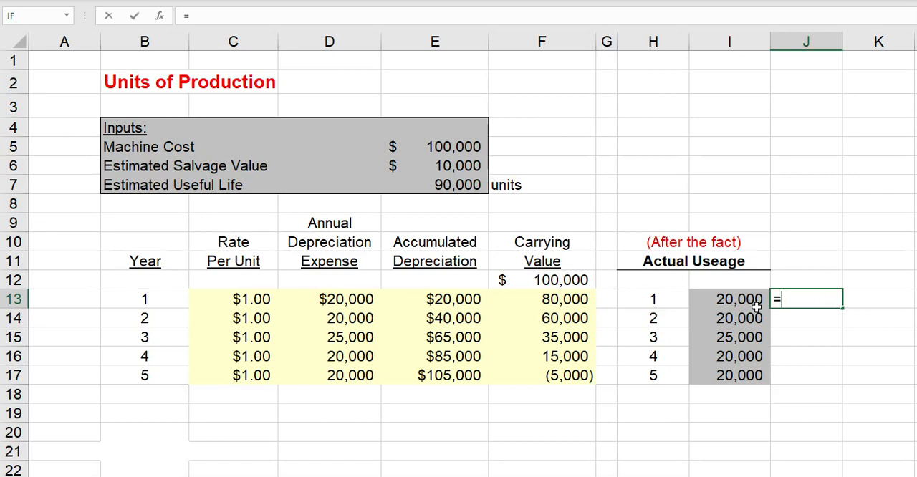
left_click(564, 281)
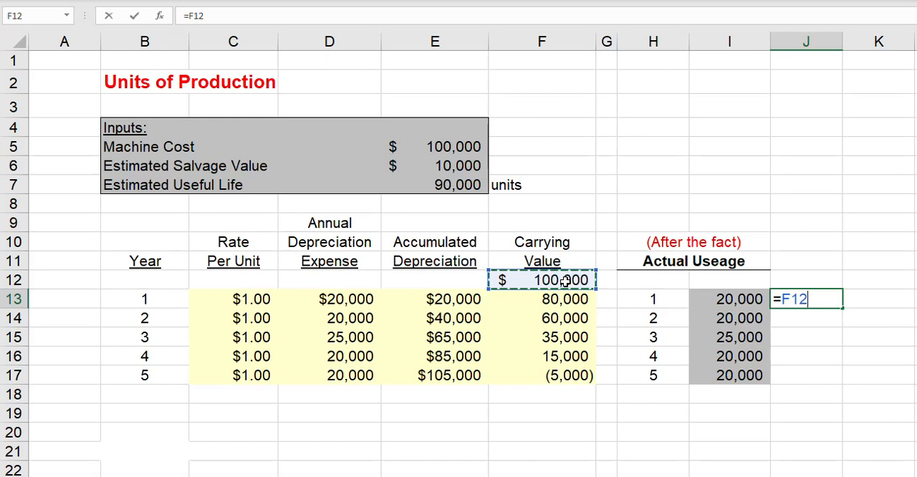
type("-")
left_click(459, 165)
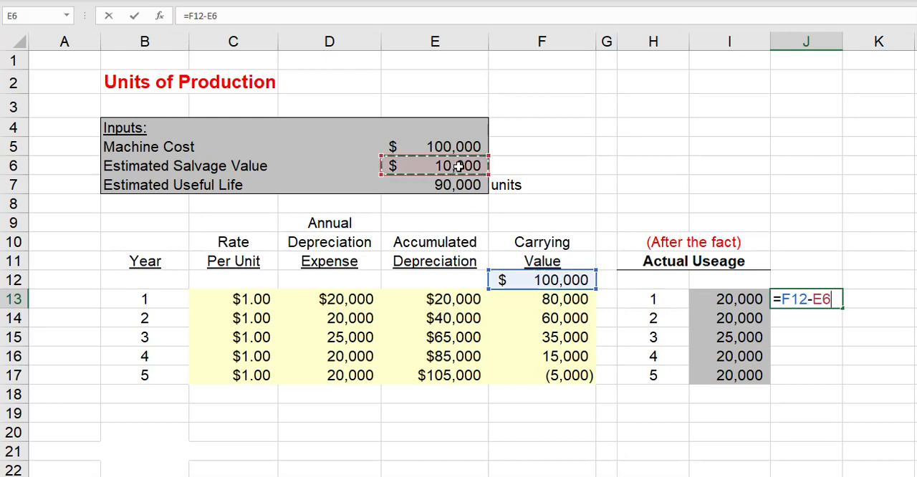
key("Return")
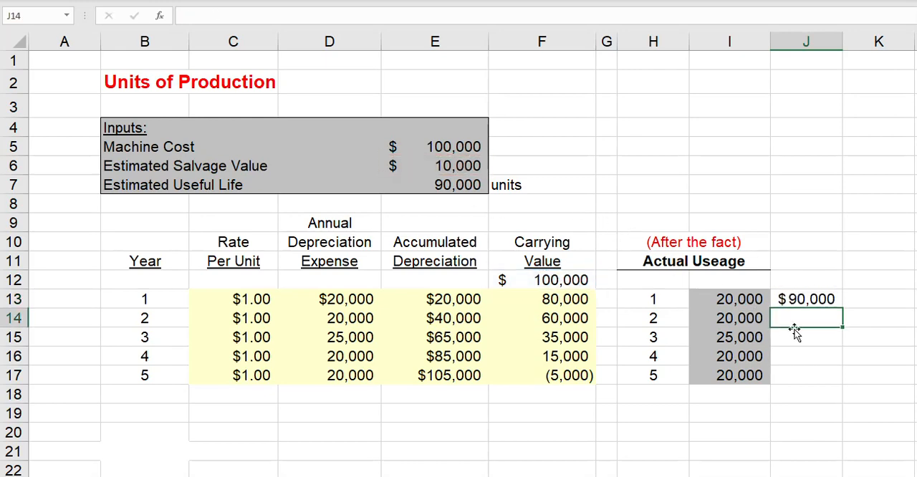
Calculate the year 2 remaining depreciable amount in J14 as the year 1 carrying value less salvage value, =F13-E6.
type("=")
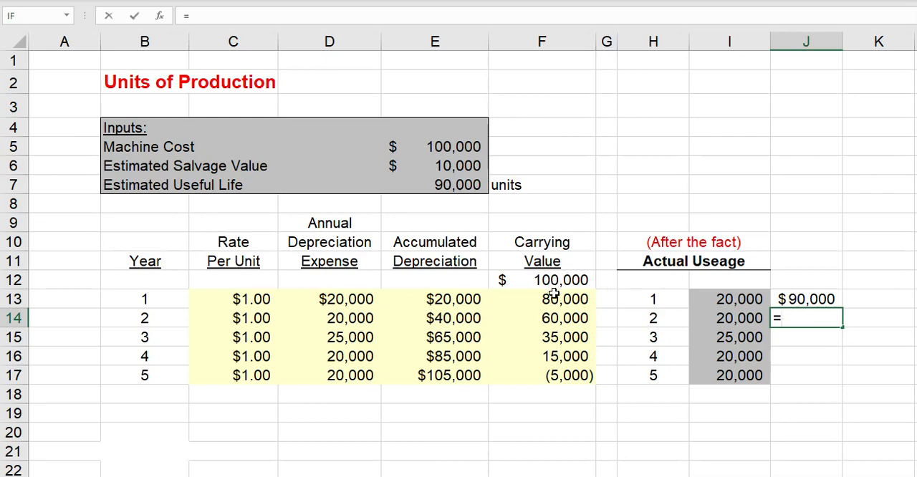
left_click(553, 295)
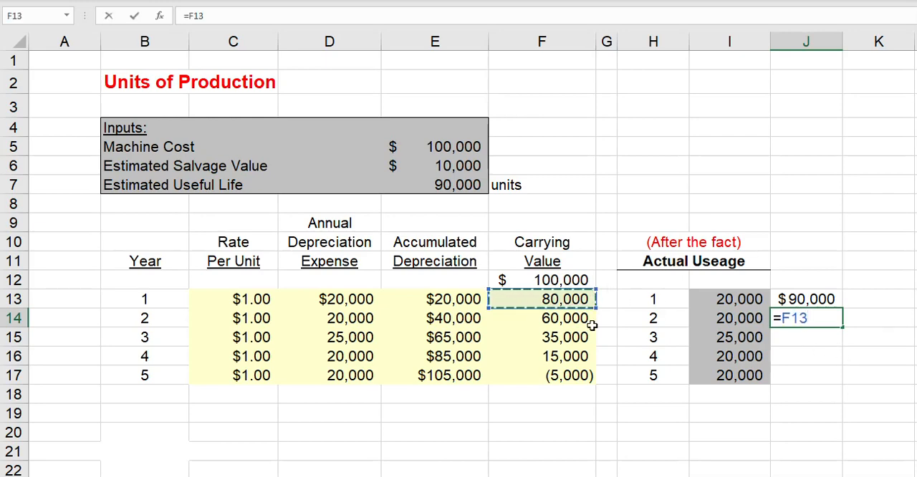
type("-")
left_click(463, 166)
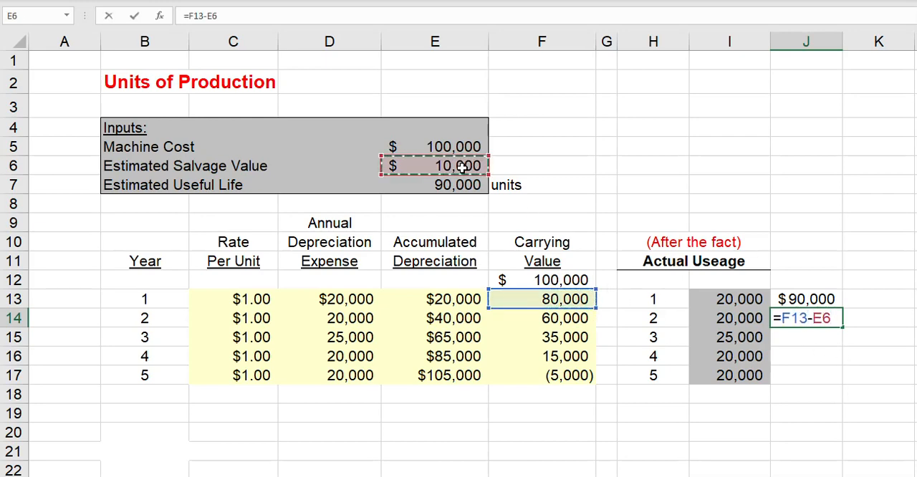
key("Return")
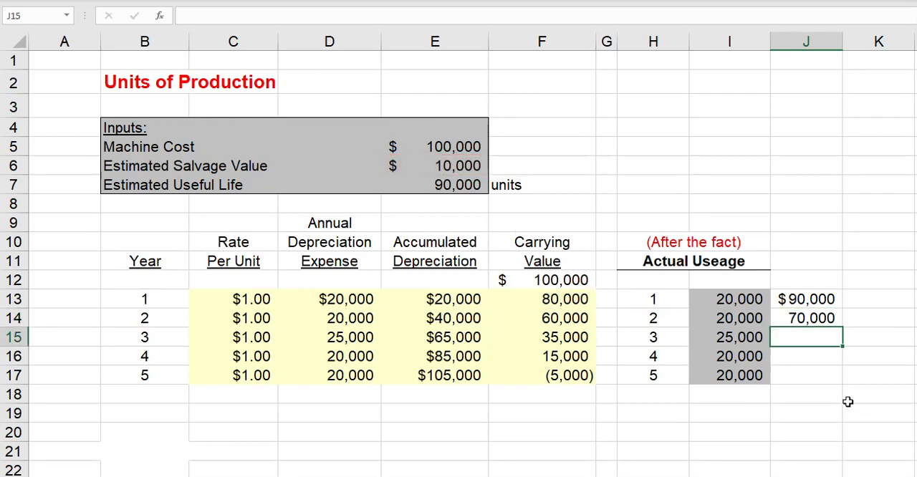
Calculate the year 3 remaining depreciable amount in J15 as the year 2 carrying value less salvage value, =F14-E6.
type("=")
left_click(579, 320)
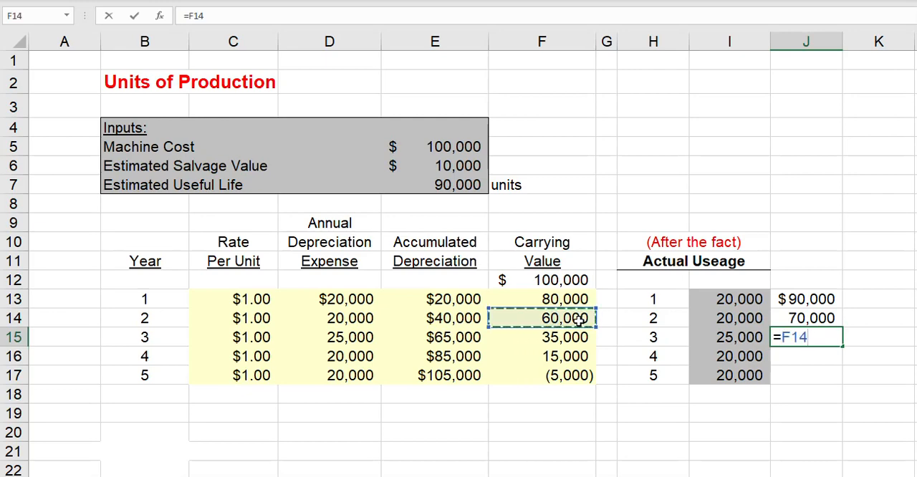
type("-")
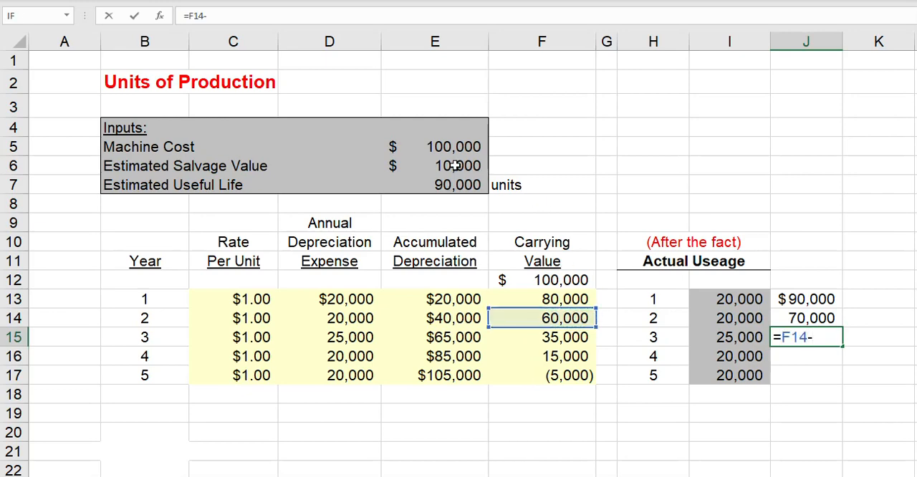
left_click(455, 166)
key("Return")
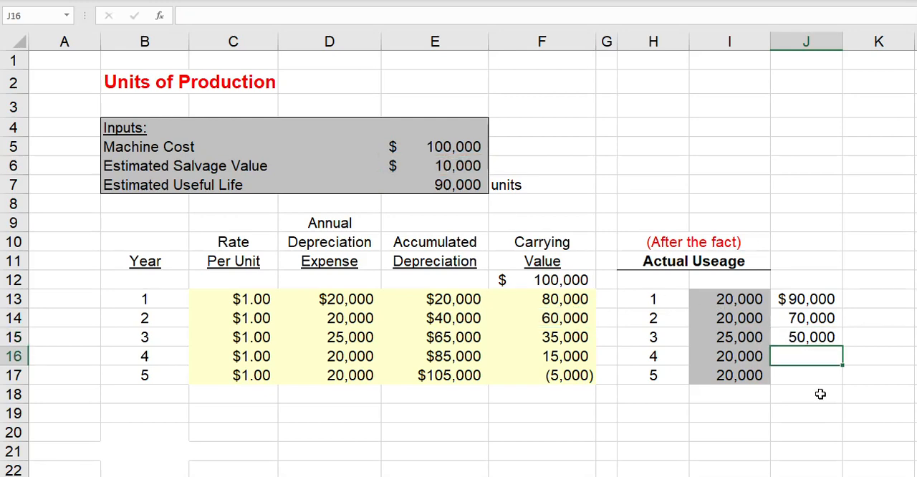
Calculate the year 4 remaining depreciable amount in J16 as the year 3 carrying value less salvage value, =F15-E6.
type("=")
left_click(571, 335)
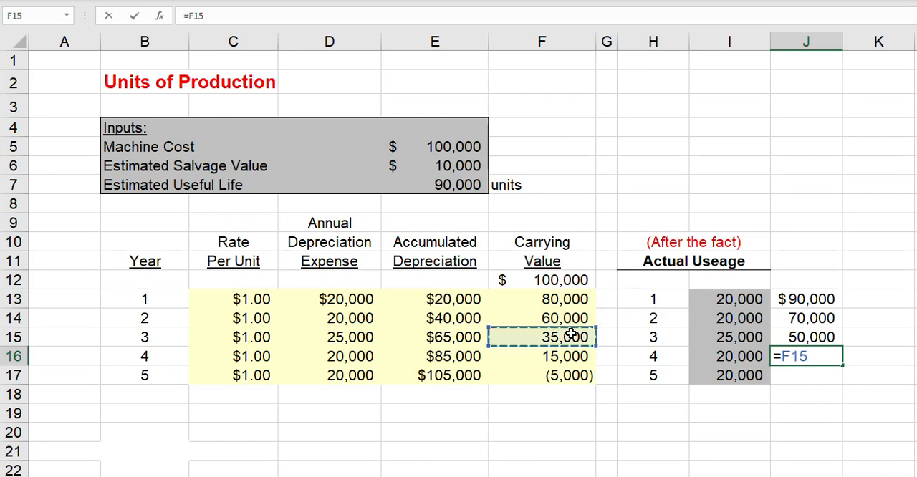
type("-")
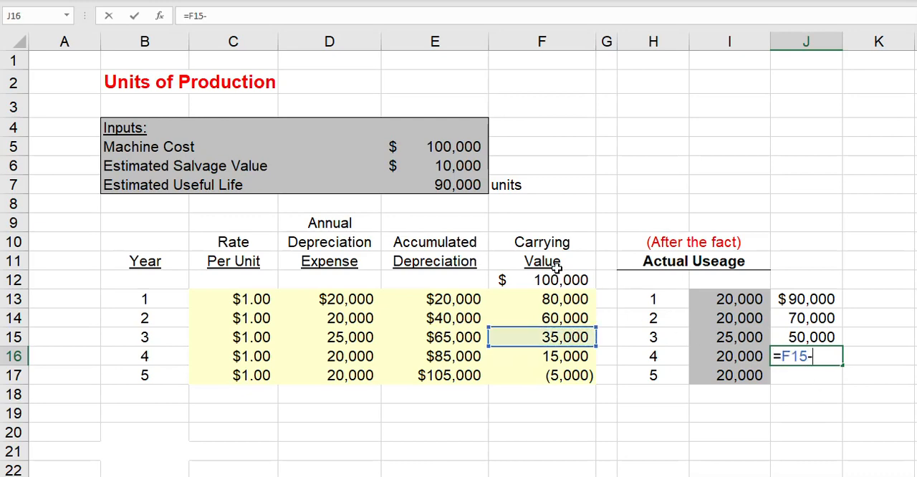
left_click(465, 166)
key("Return")
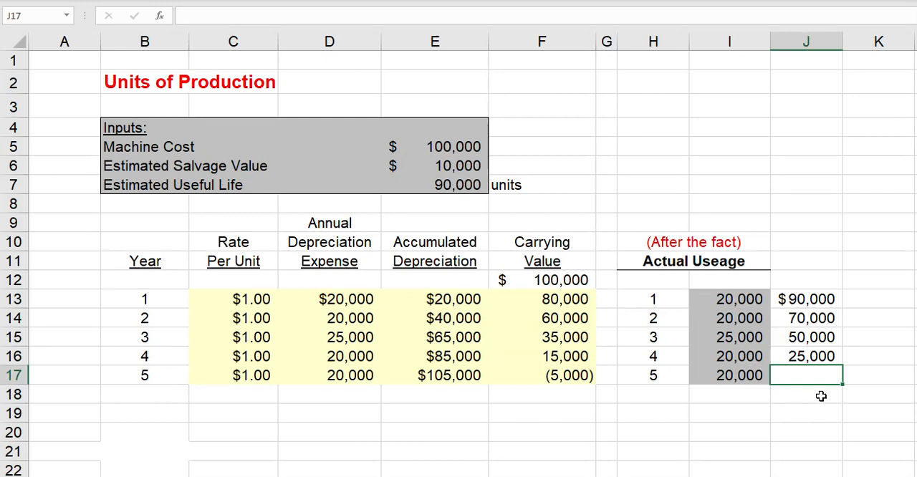
Calculate the year 5 remaining depreciable amount in J17 as the year 4 carrying value less salvage value, =F16-E6.
type("=")
left_click(574, 356)
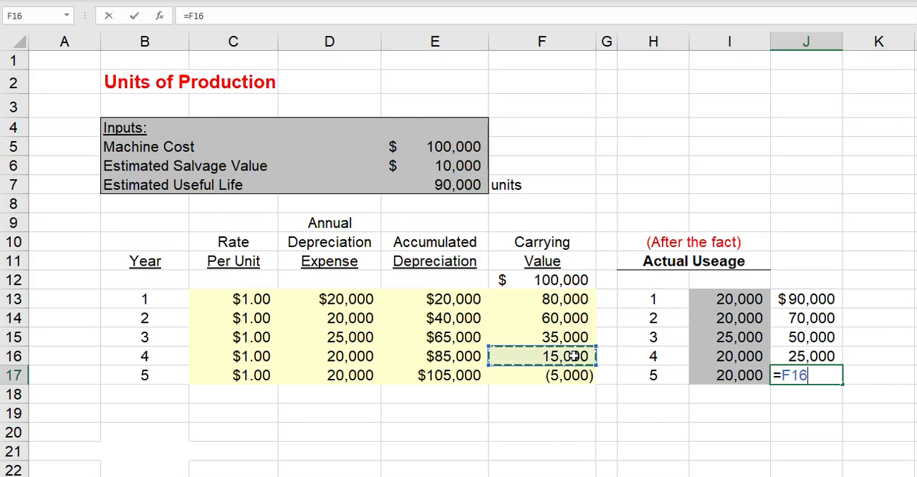
type("-")
left_click(448, 164)
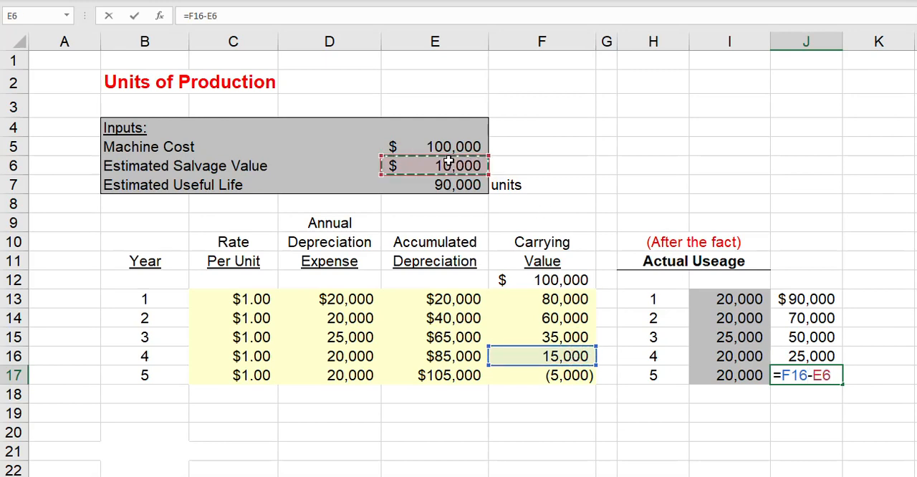
key("Return")
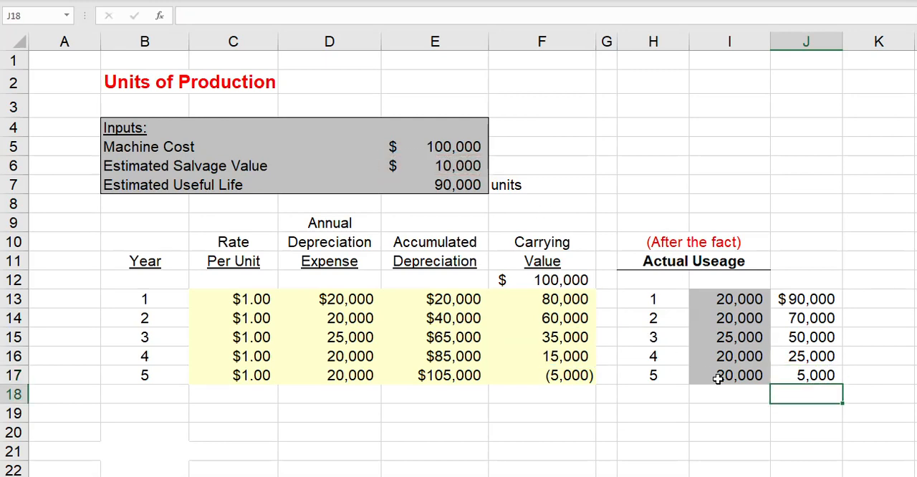
left_click(815, 375)
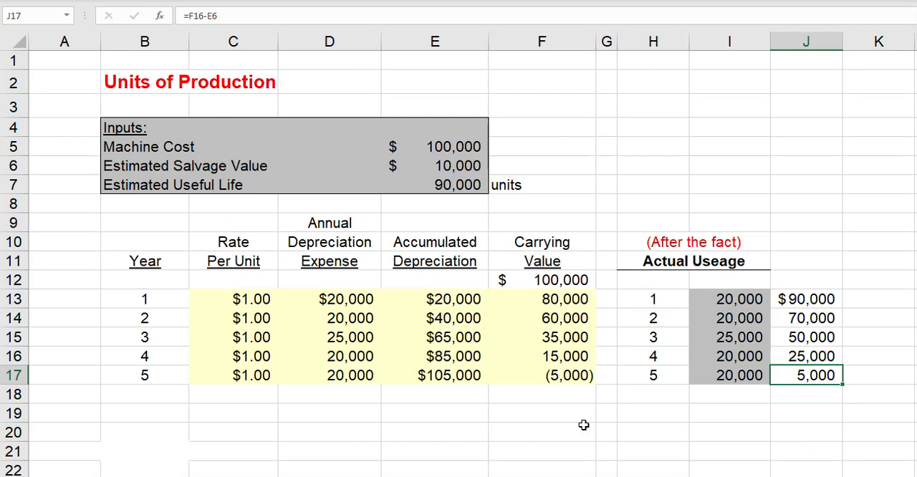
Cap the year 1 depreciation expense in D13 at the remaining depreciable amount with =MIN(I13*C13,J13).
left_click(329, 299)
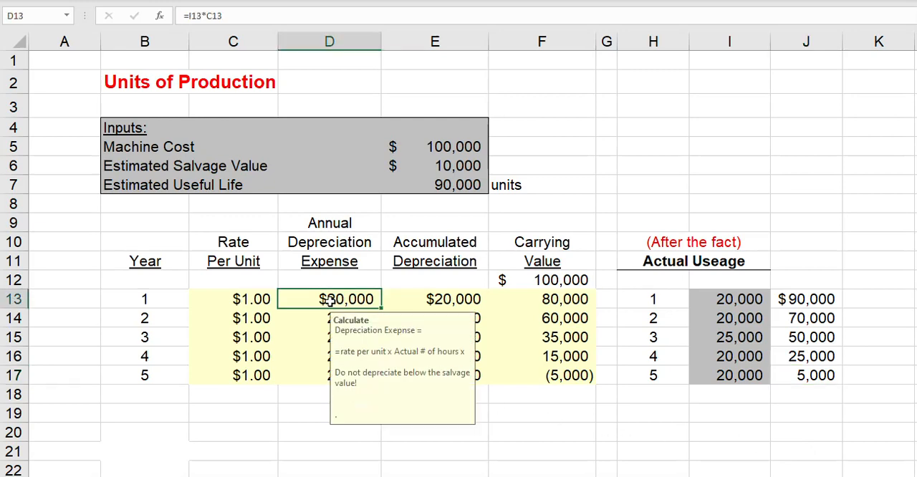
left_click(190, 16)
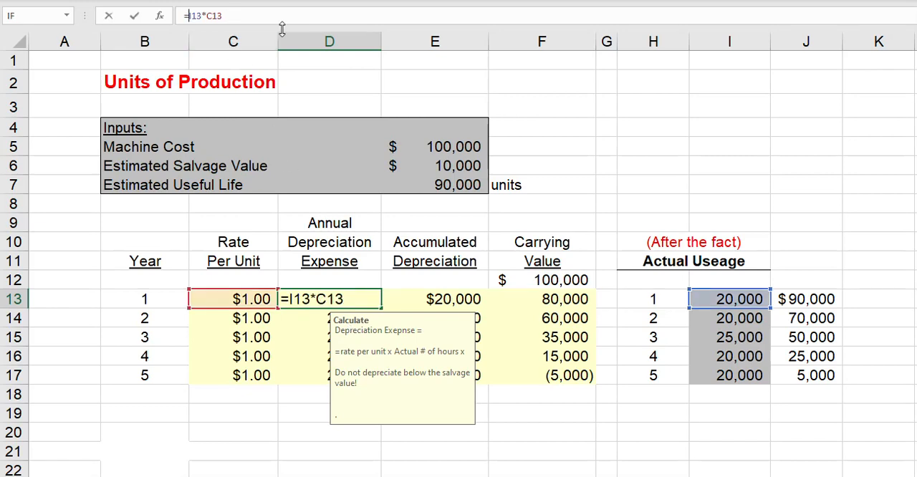
type("min(")
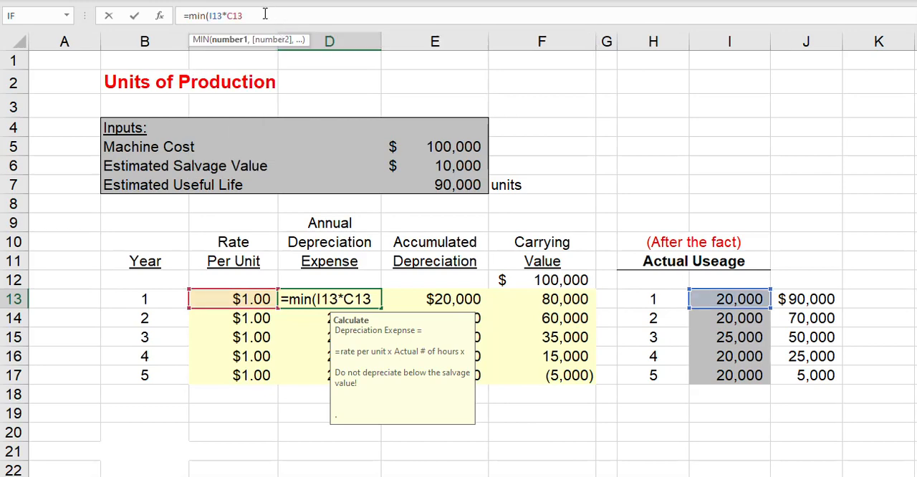
type(",")
left_click(820, 301)
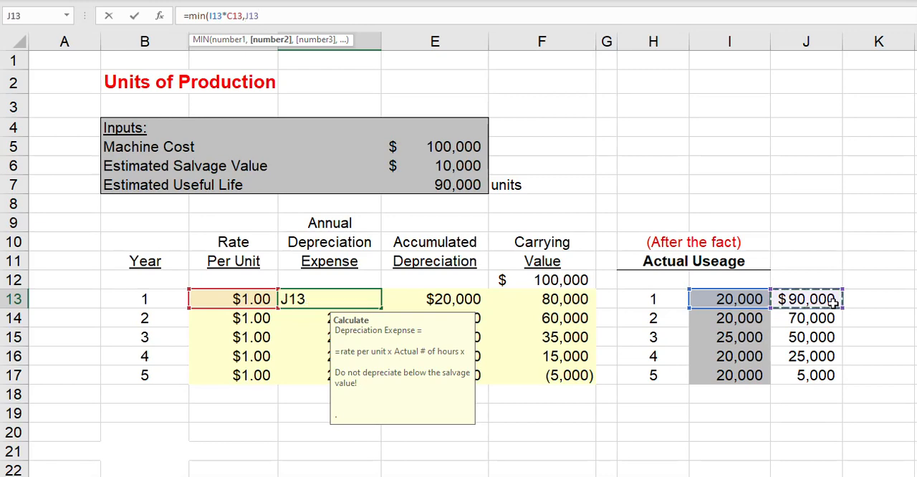
type(")")
key("Return")
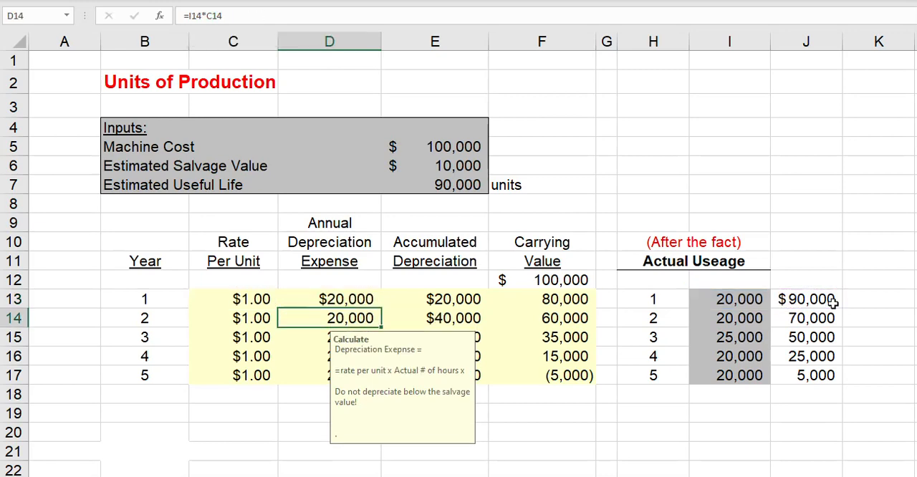
Fill the capped year 1 depreciation expense formula down through year 5, D13 to D17.
left_click(366, 299)
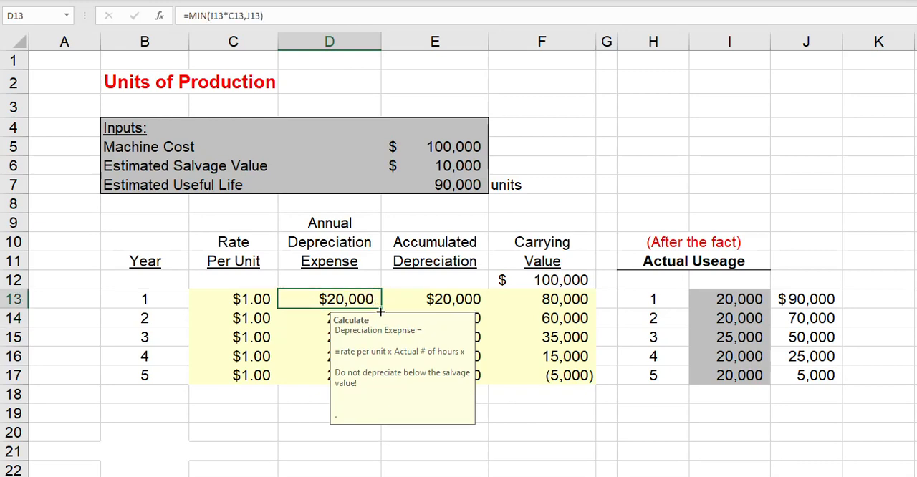
left_click_drag(374, 332, 362, 381)
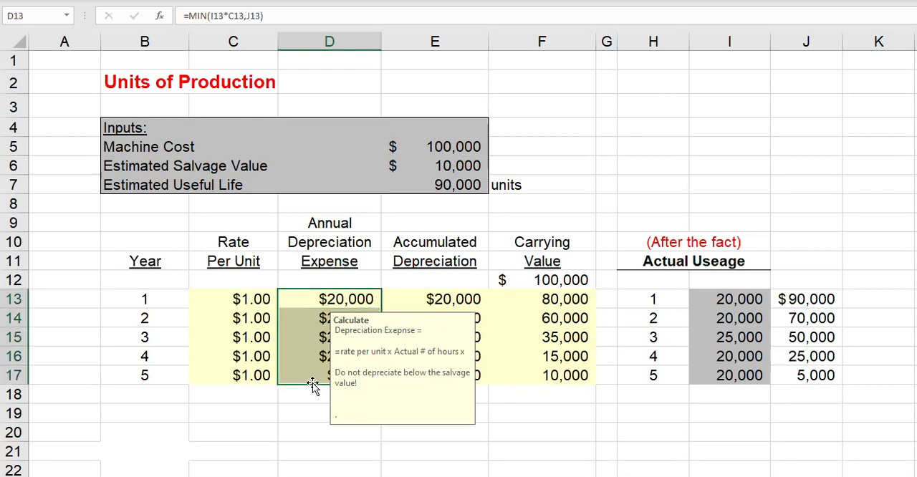
left_click(608, 430)
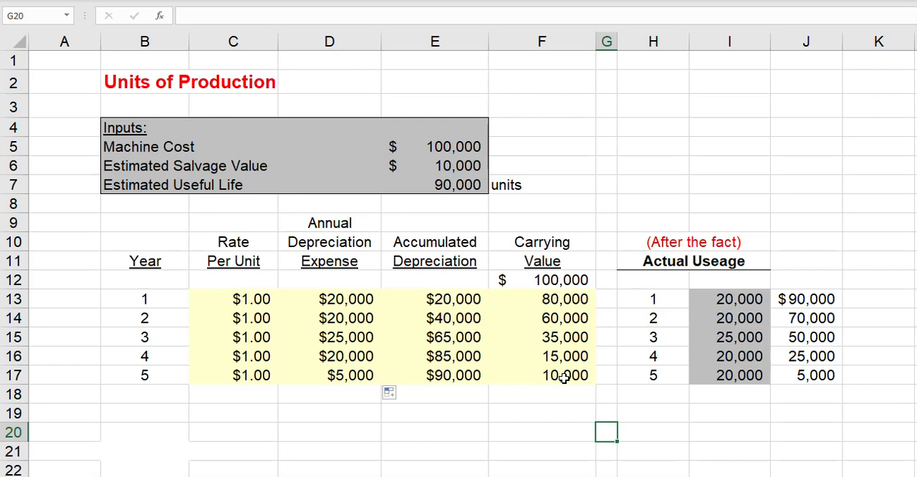
Test the depreciation cap with year 2 actual usage of 50,000, comparing year 3 accumulated depreciation with the machine cost and salvage value.
left_click(744, 319)
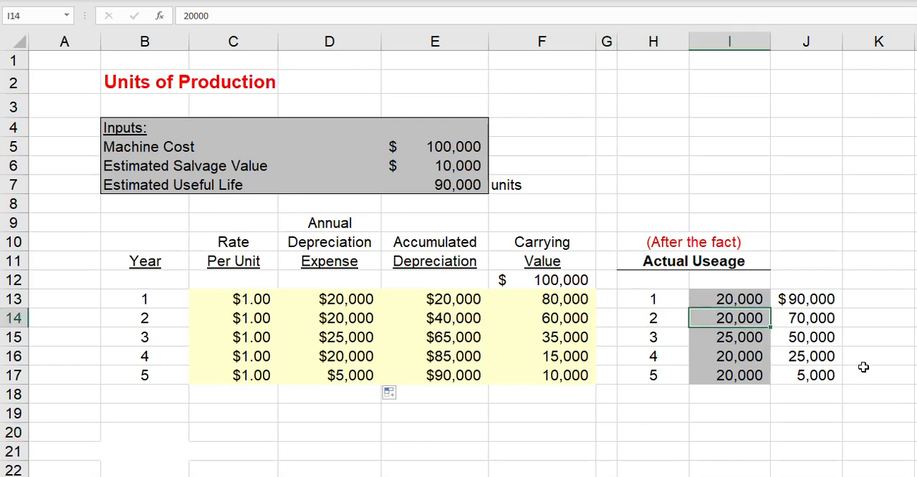
type("50000")
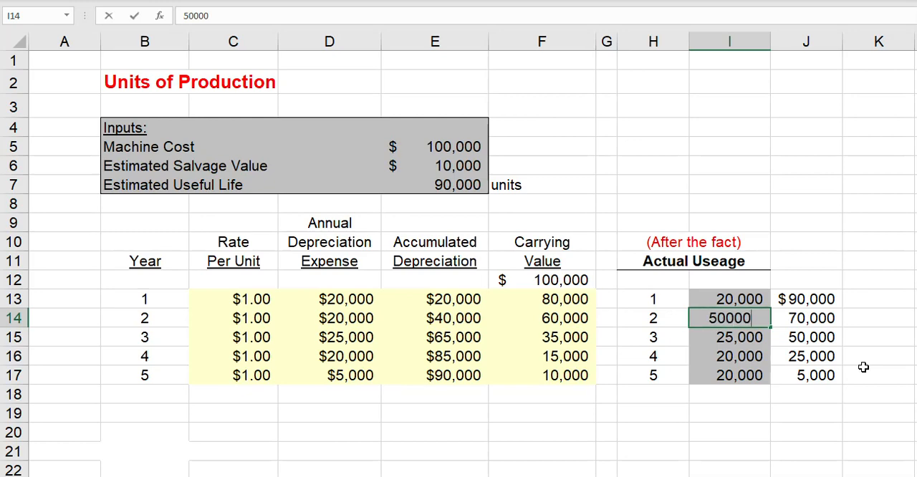
key("Return")
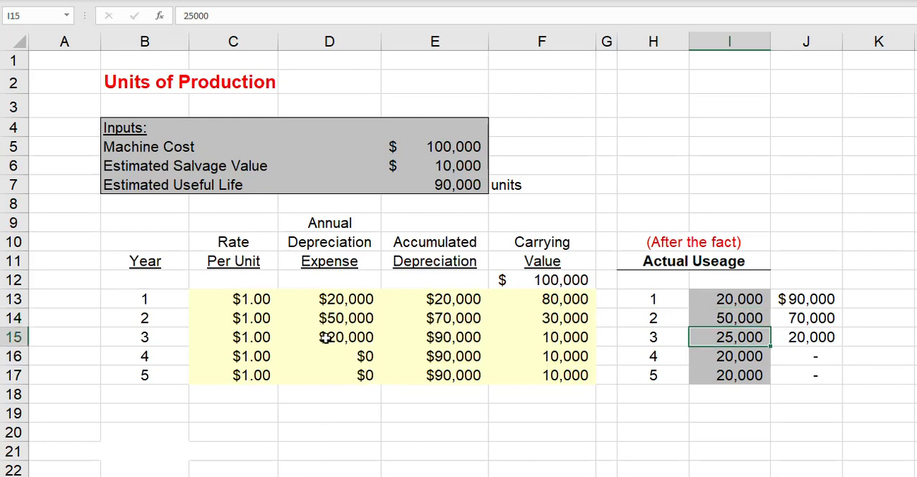
left_click(469, 338)
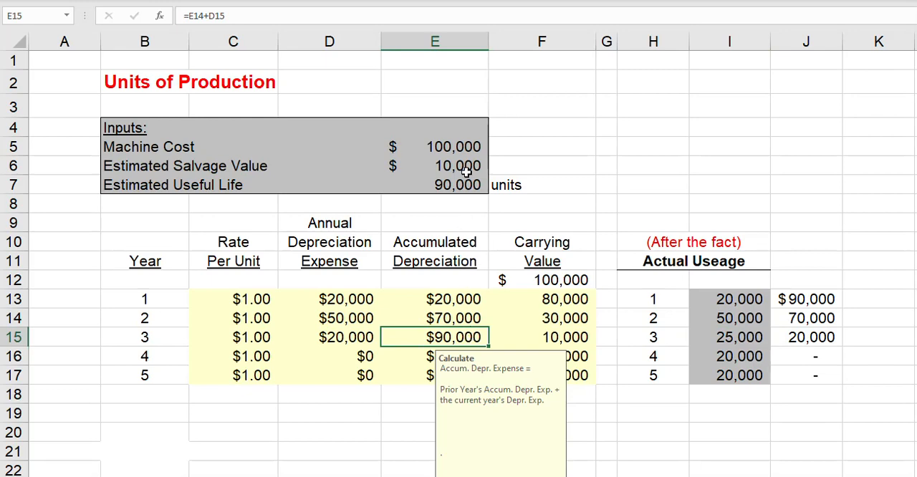
left_click(461, 146)
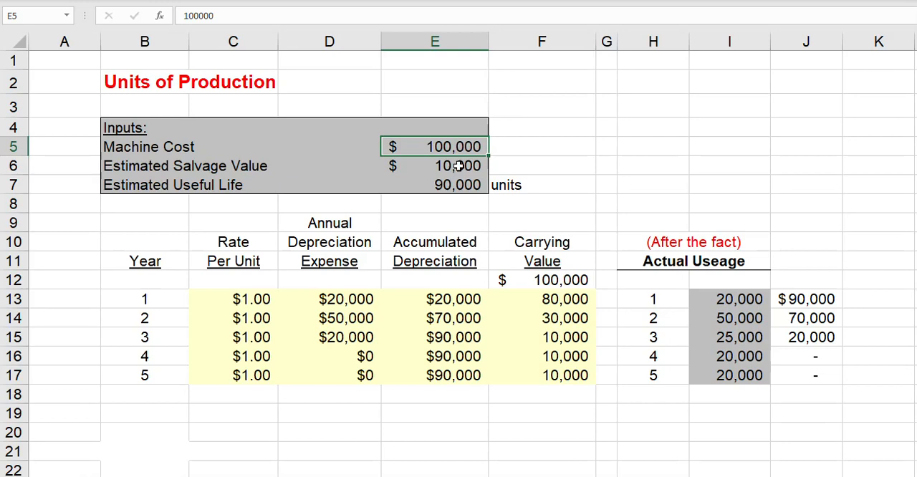
left_click(457, 167)
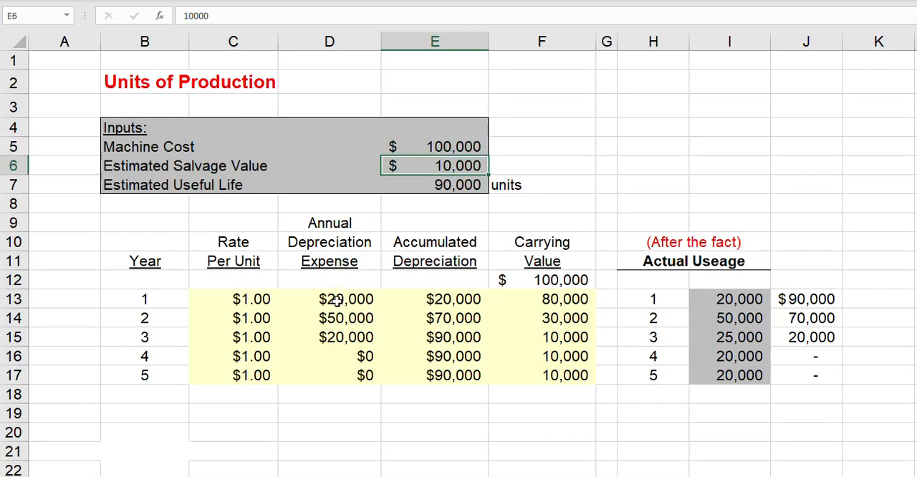
left_click(477, 148)
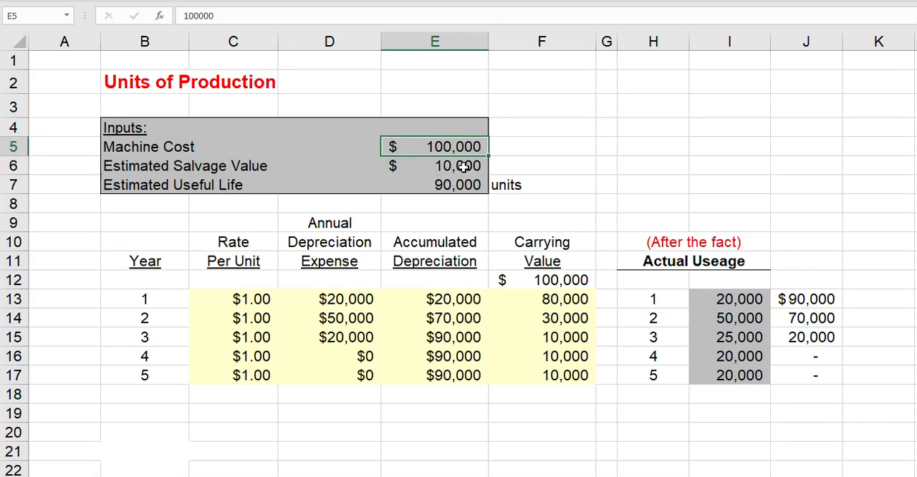
left_click(462, 167)
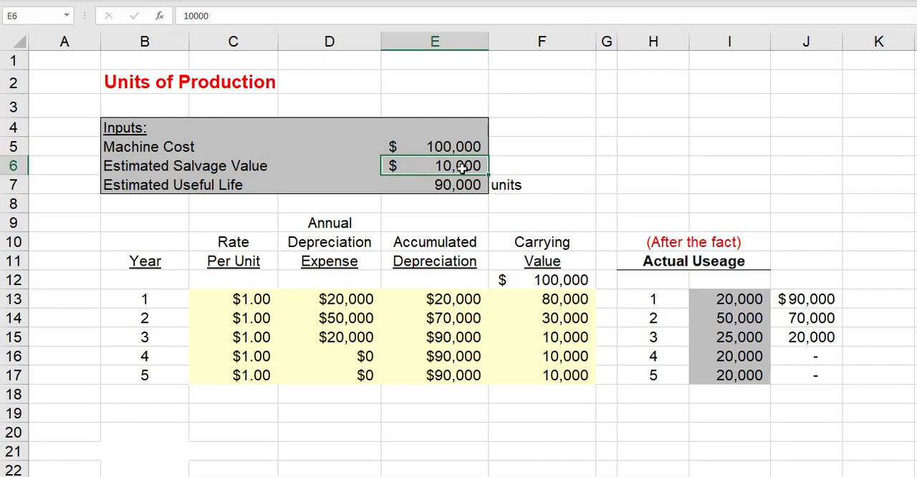
Replace the J13 reference in the year 1 depreciation formula with F12-$E$6, giving =MIN(I13*C13,F12-$E$6) in D13.
left_click(322, 307)
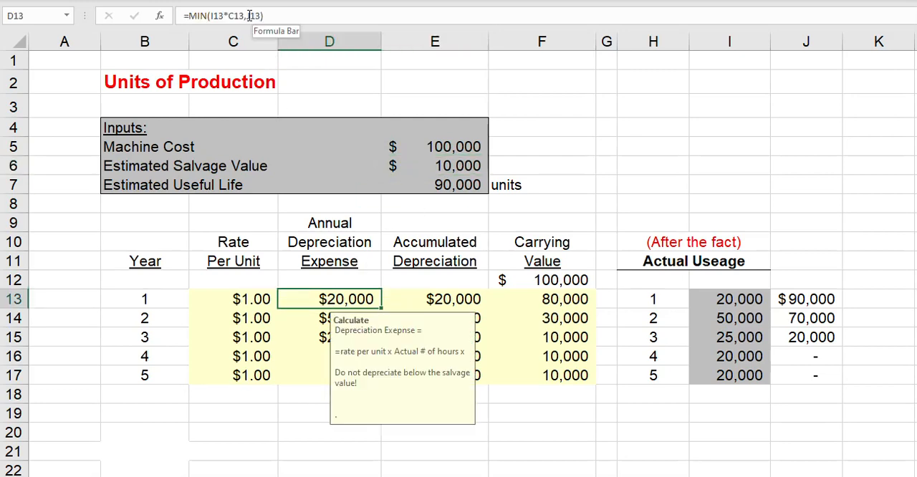
left_click_drag(248, 15, 262, 18)
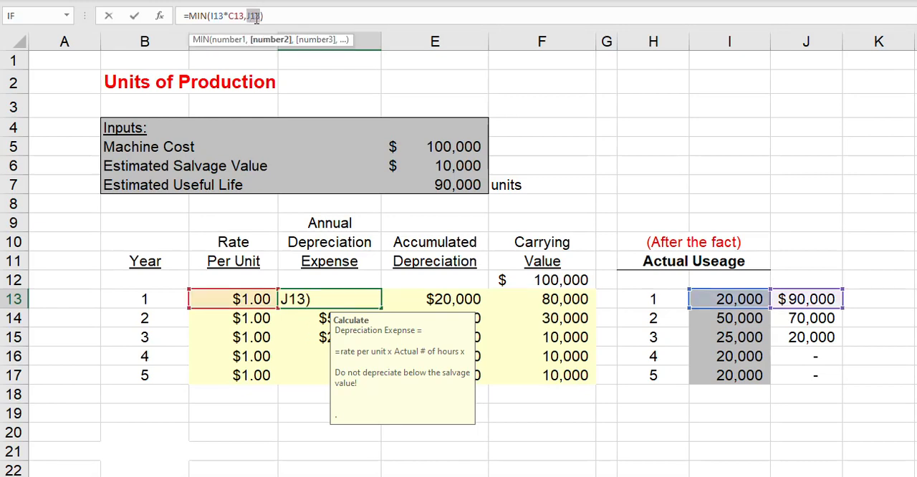
key("Delete")
left_click(543, 282)
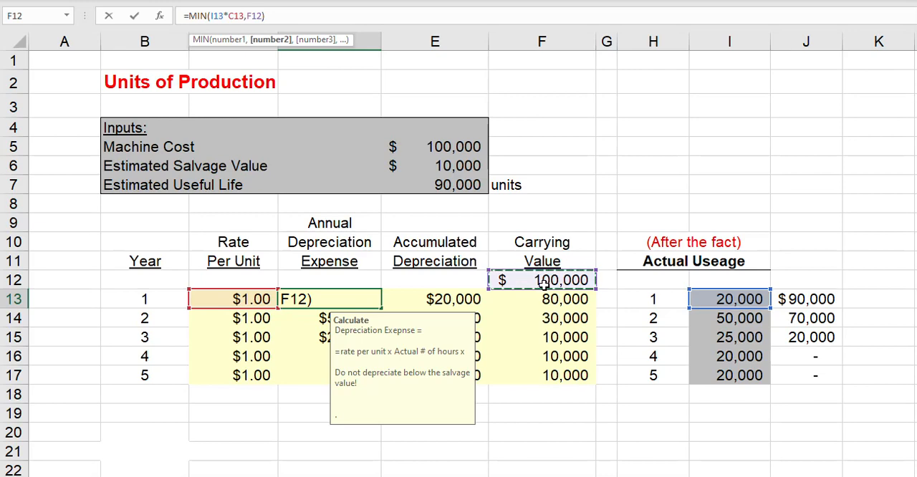
type("-")
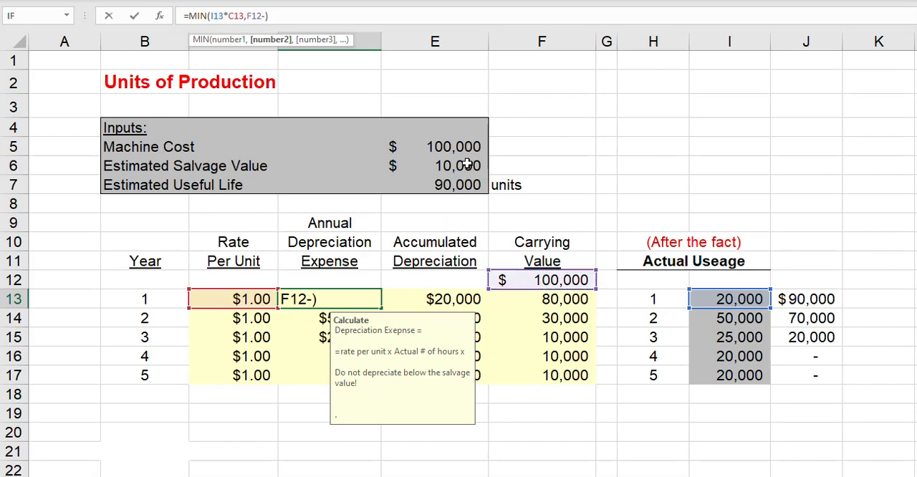
left_click(467, 165)
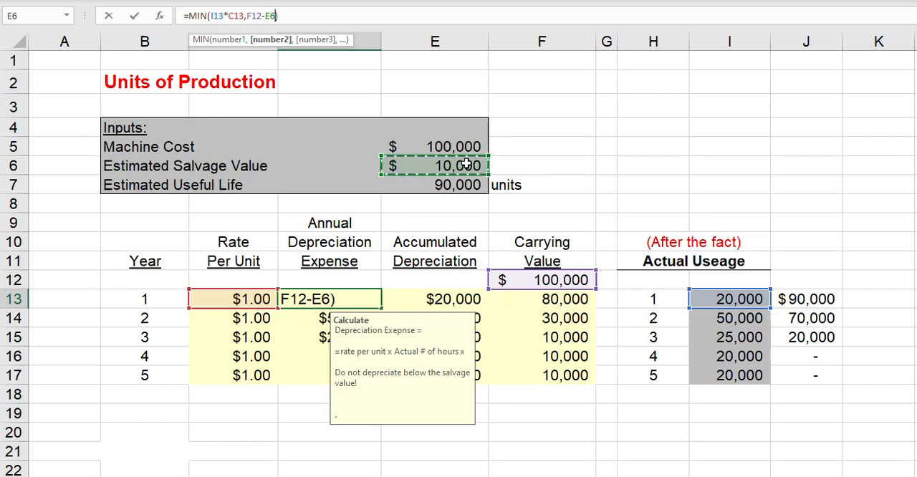
key("F4")
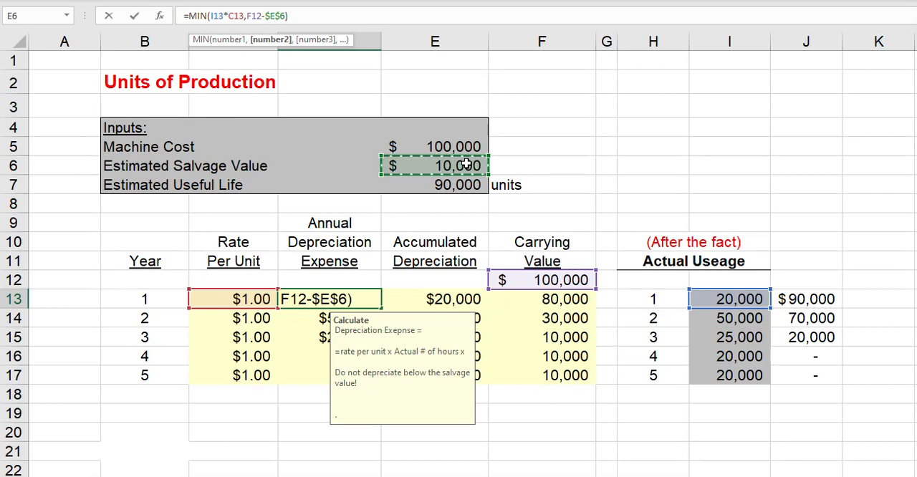
key("Return")
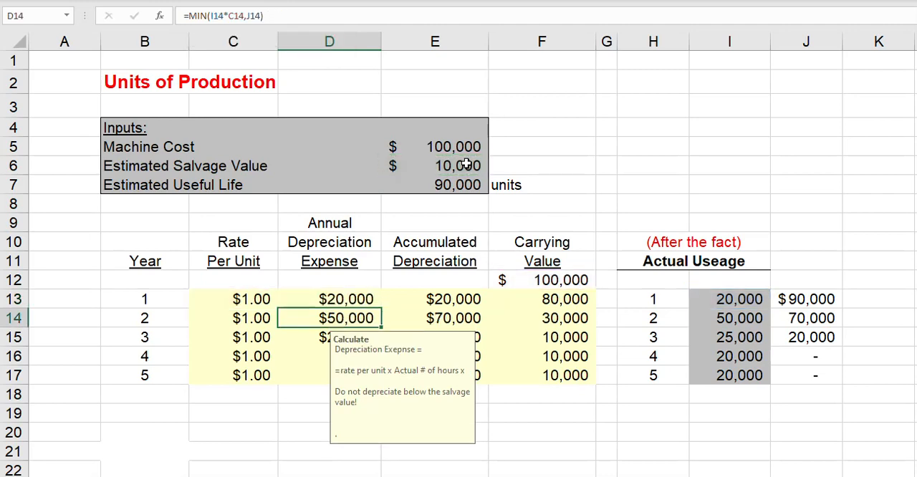
Copy the revised D13 formula with the absolute salvage value reference down the annual depreciation column to D17.
left_click(343, 297)
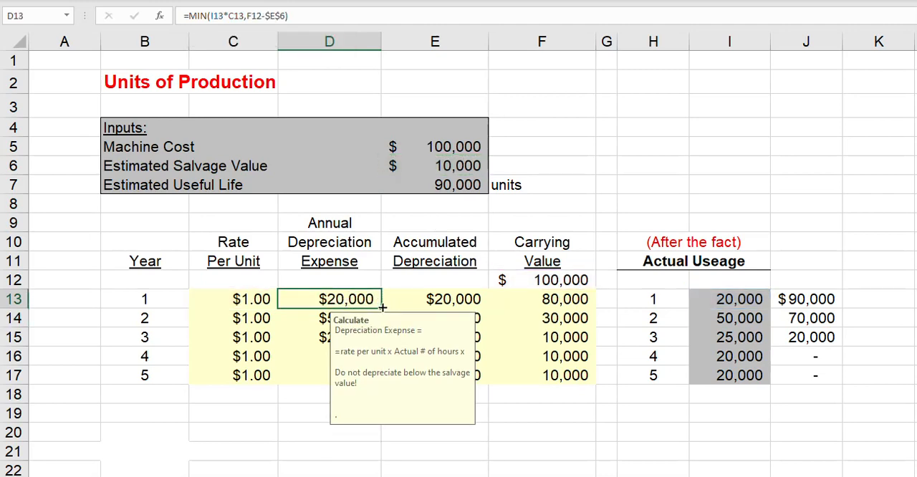
left_click_drag(383, 306, 368, 389)
left_click(582, 168)
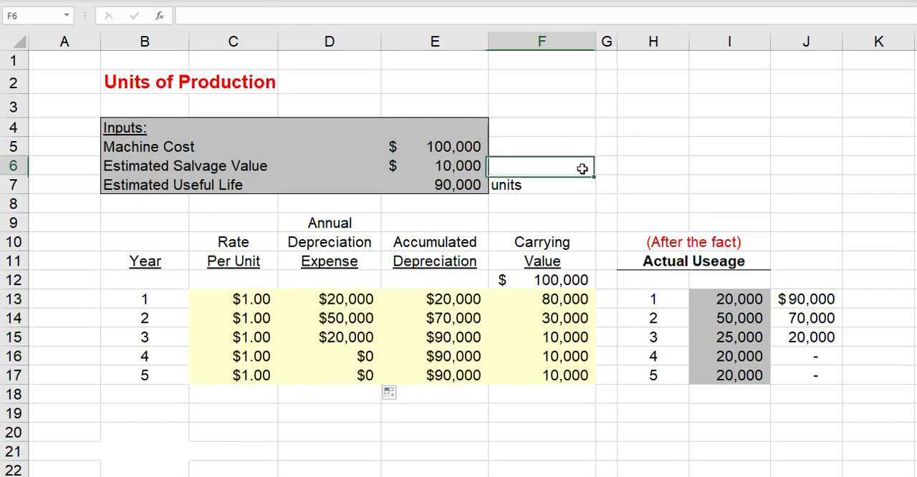
Change the year 2 actual usage in I14 to 10,000 units.
left_click(733, 315)
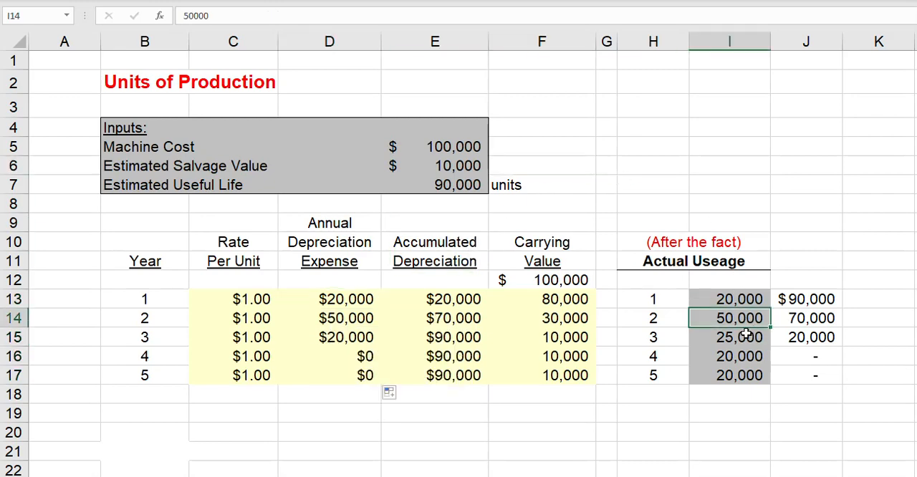
key("F2")
key("BackSpace")
key("BackSpace")
key("BackSpace")
key("BackSpace")
key("BackSpace")
type("10,00")
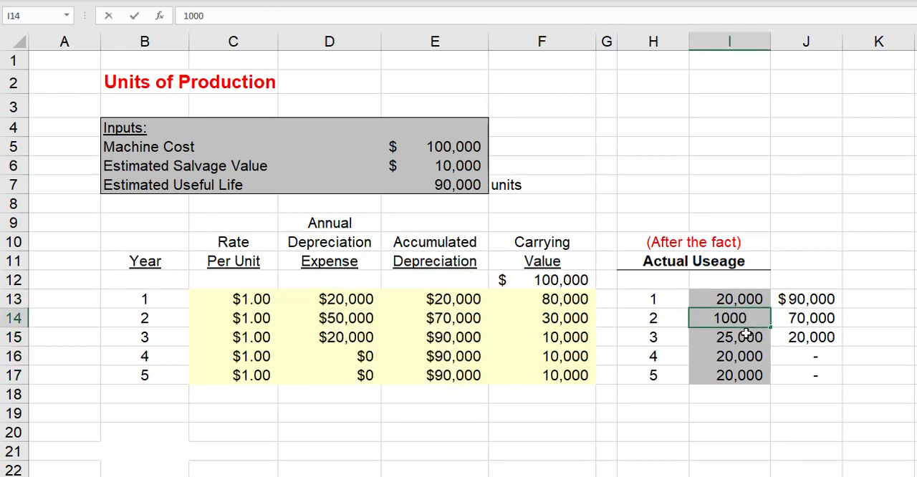
type("0")
key("Return")
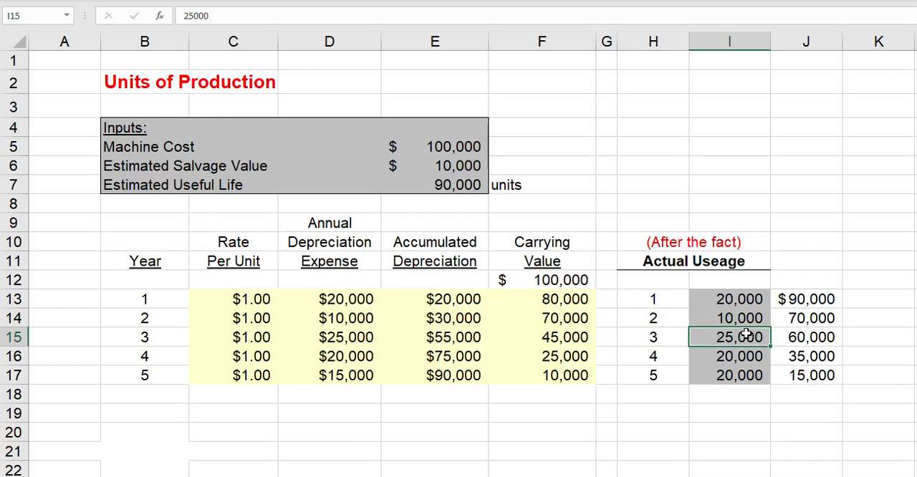